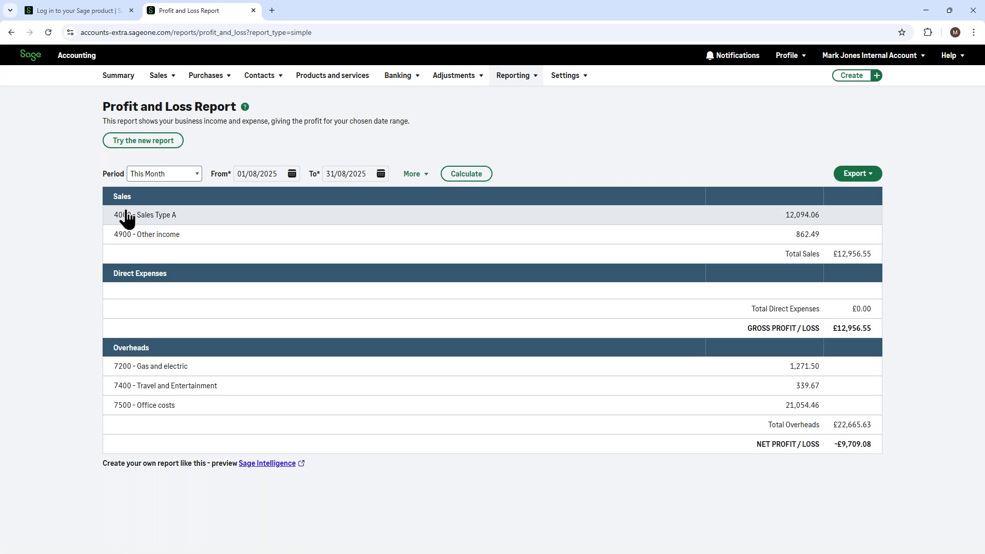
- Set the Profit and Loss report's period to Custom and export the report as a PDF
click(176, 179)
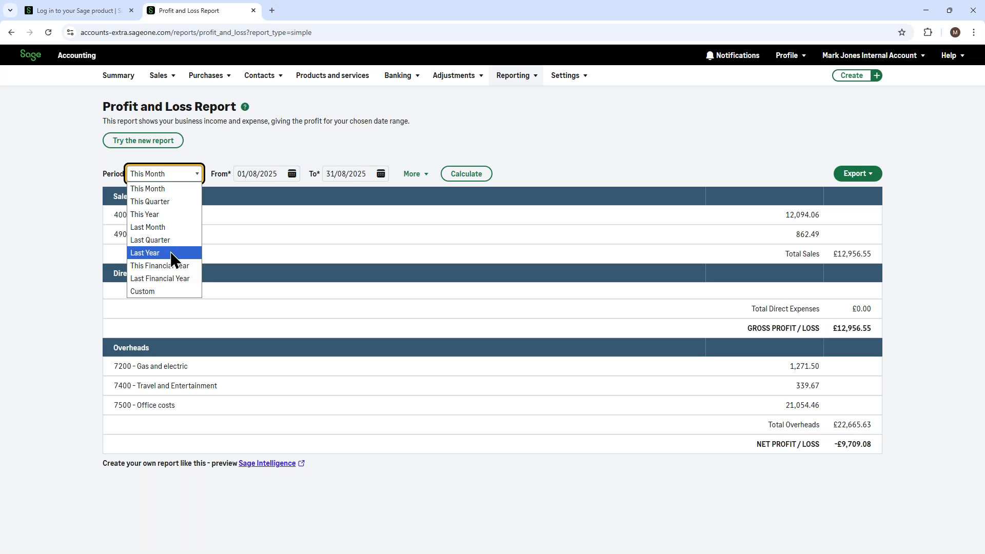
click(162, 293)
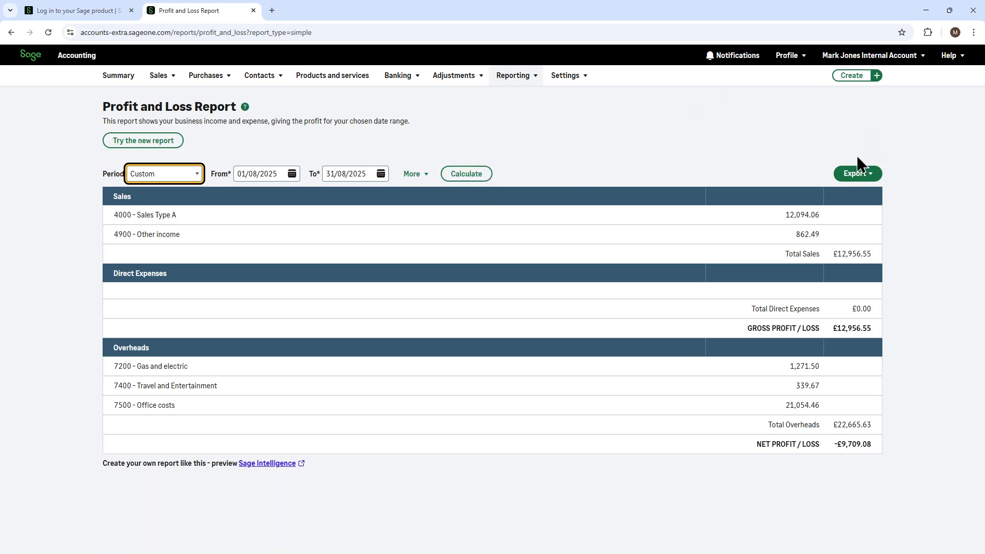
click(857, 174)
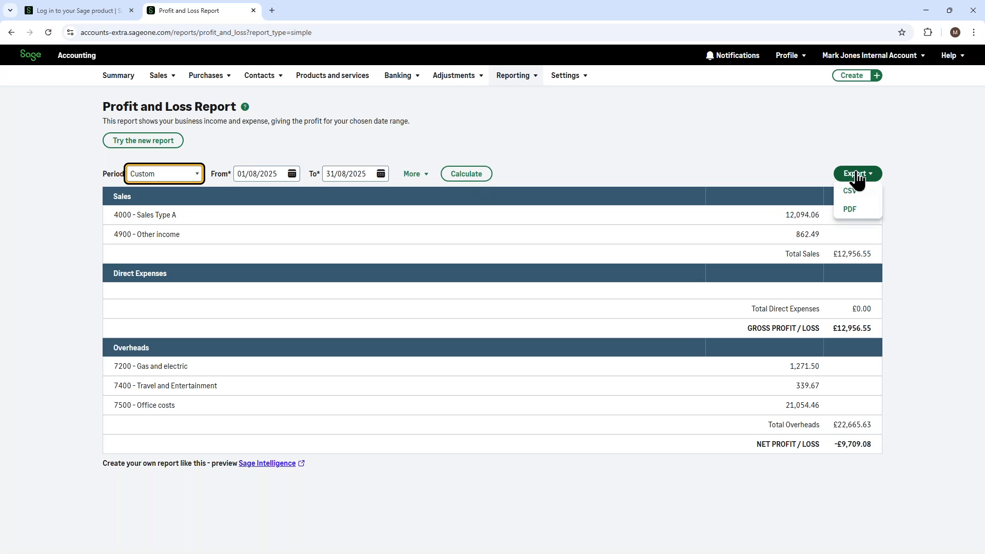
click(855, 211)
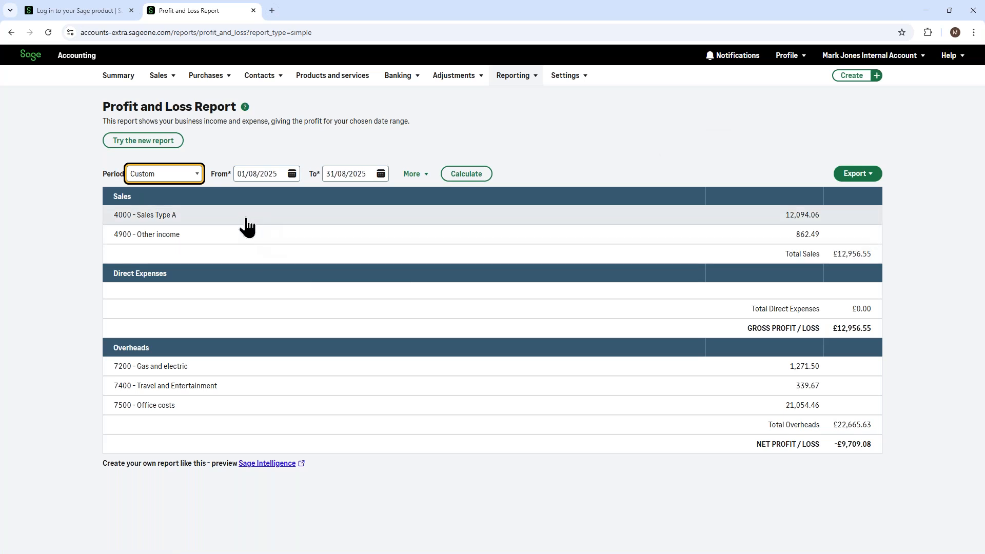
- Drill into the 4000 Sales Type A activity and its first ABS Garages Ltd invoice, and return to the Profit and Loss report
click(201, 218)
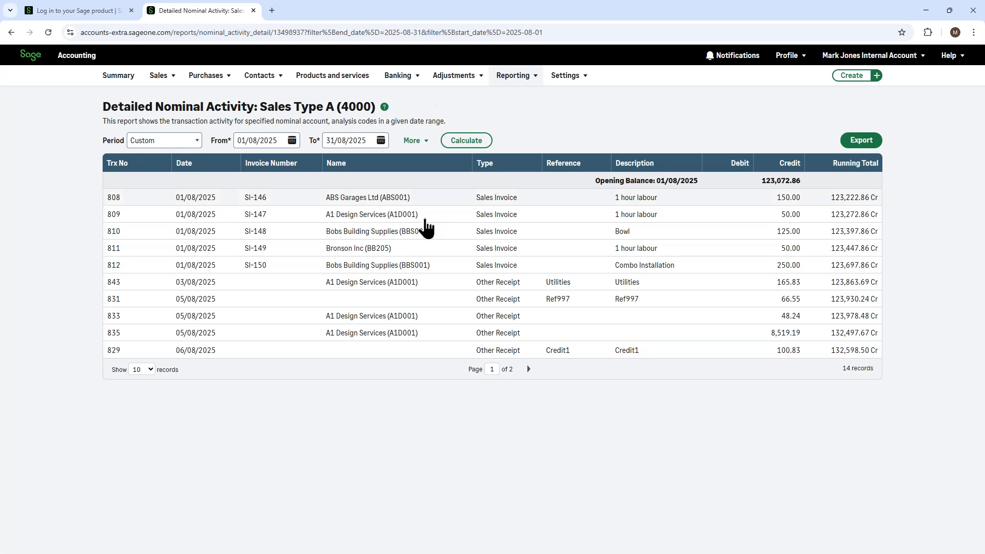
click(343, 204)
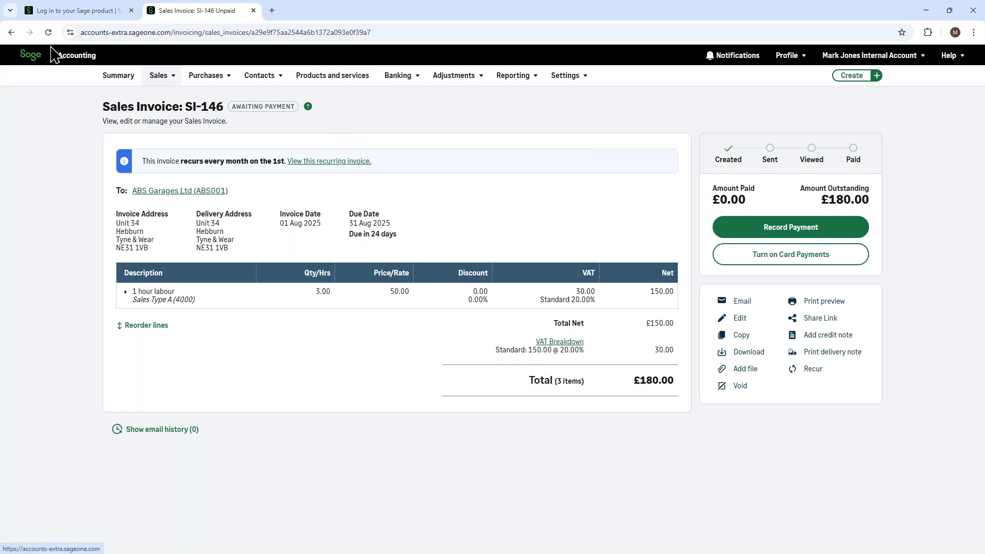
click(10, 32)
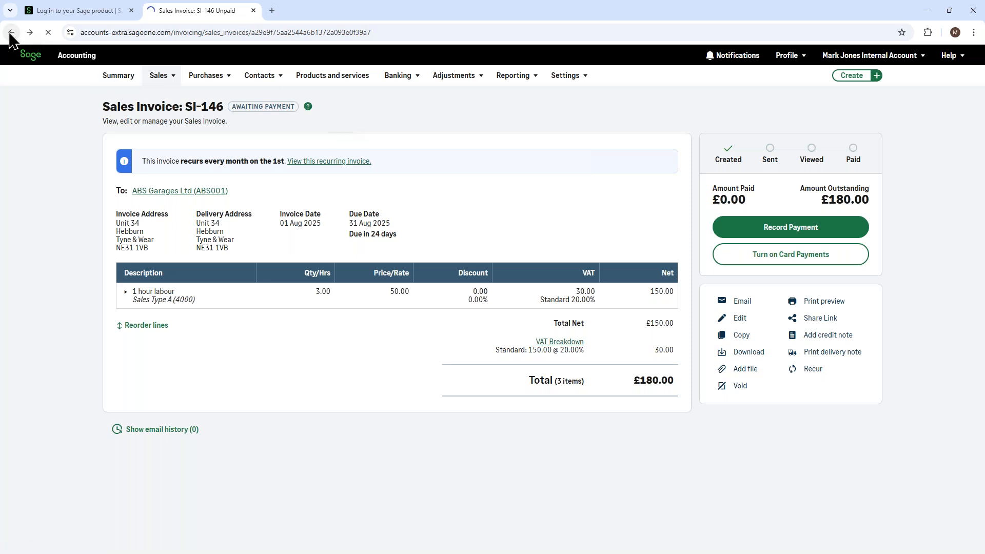
click(11, 32)
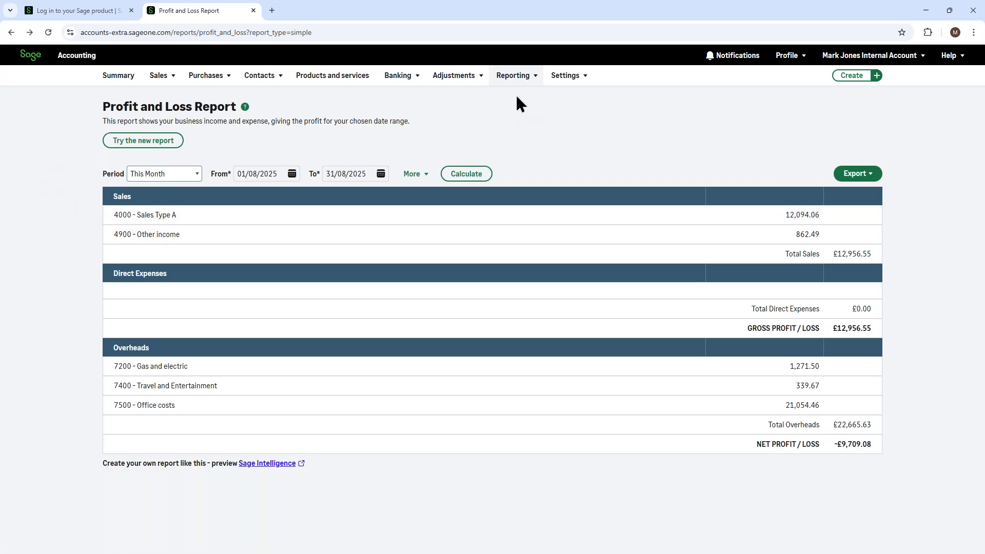
- Switch to the new version of the Profit and Loss report
click(515, 77)
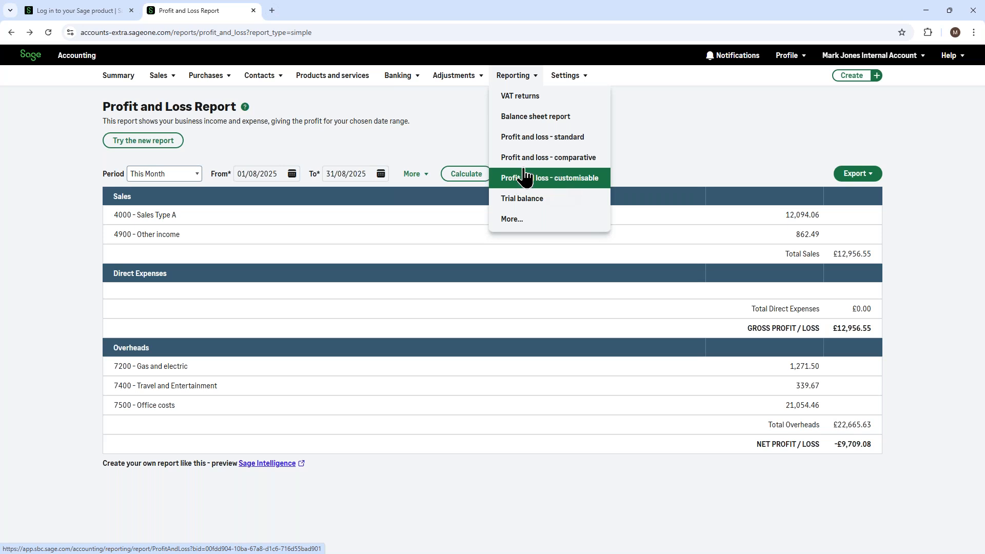
click(137, 145)
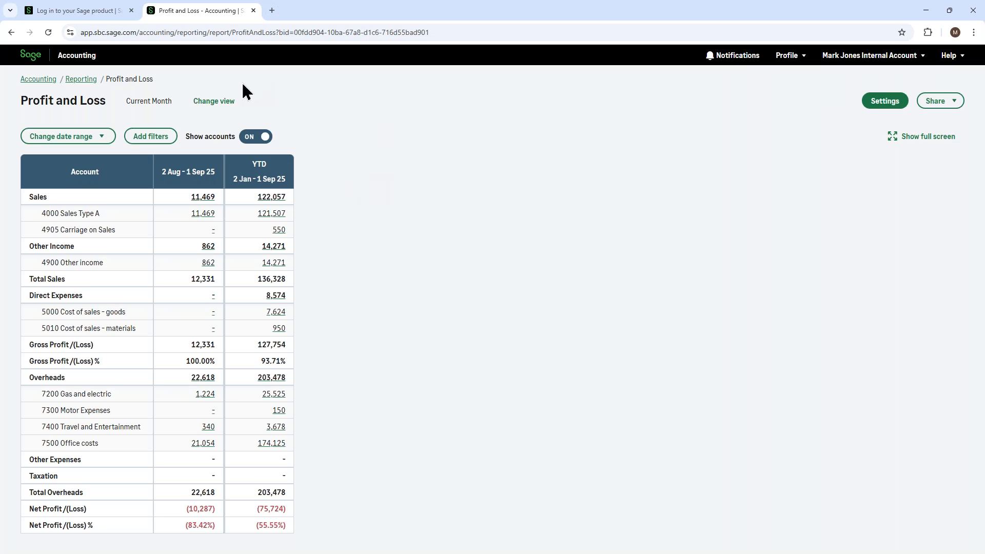
- Review the Sage views available for the Profit and Loss report without running a different one
click(214, 101)
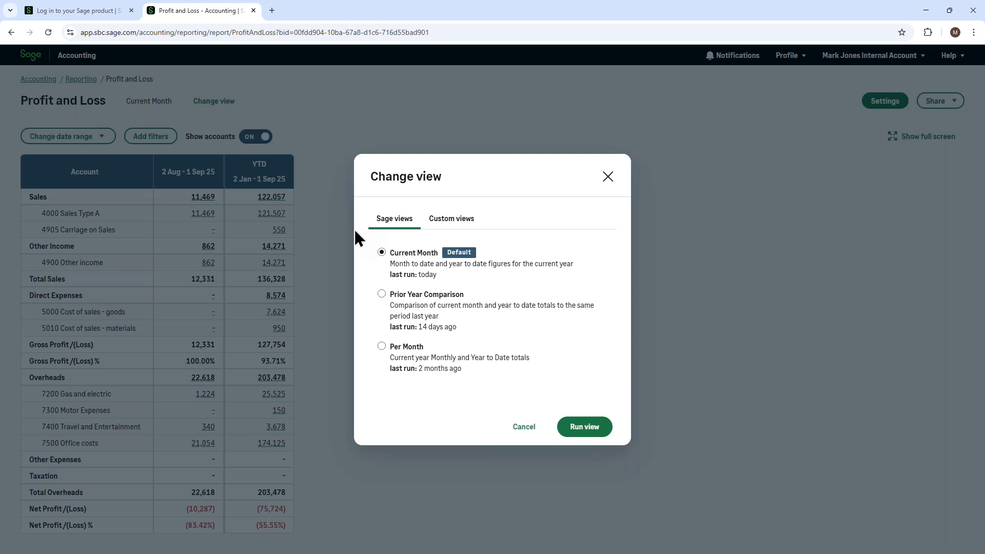
click(420, 260)
click(420, 310)
click(608, 179)
- Try a custom date range for the report and return the selection to This Month
click(65, 137)
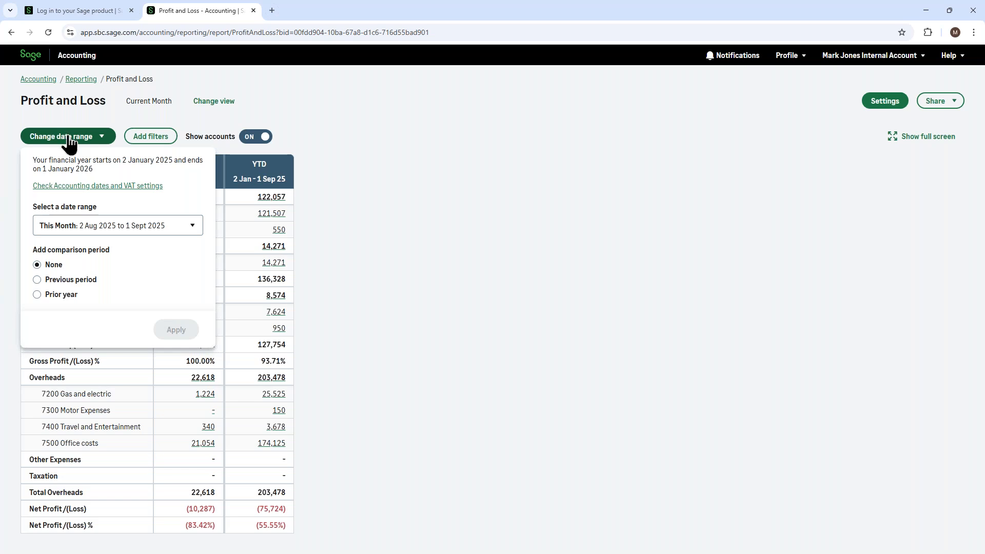
click(192, 233)
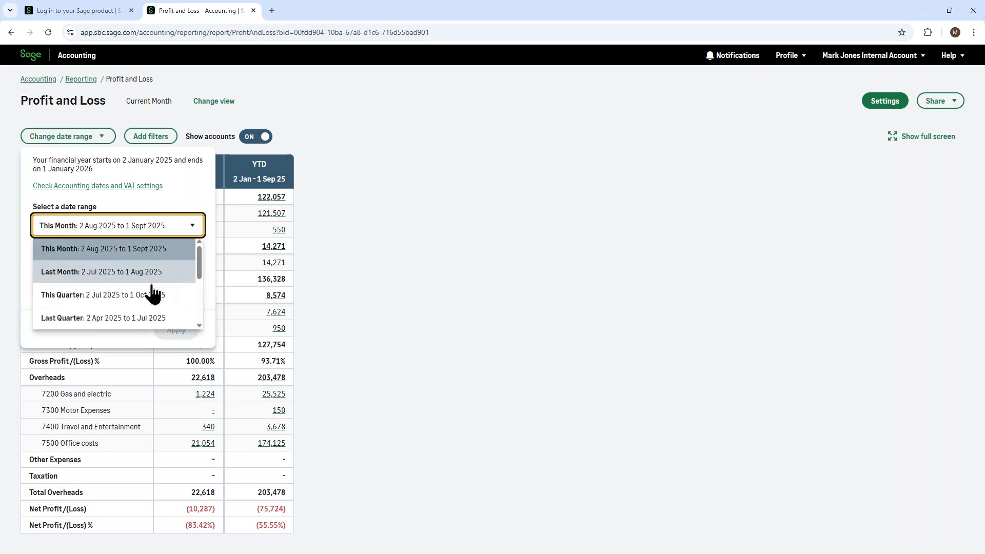
scroll(153, 297, down, 1)
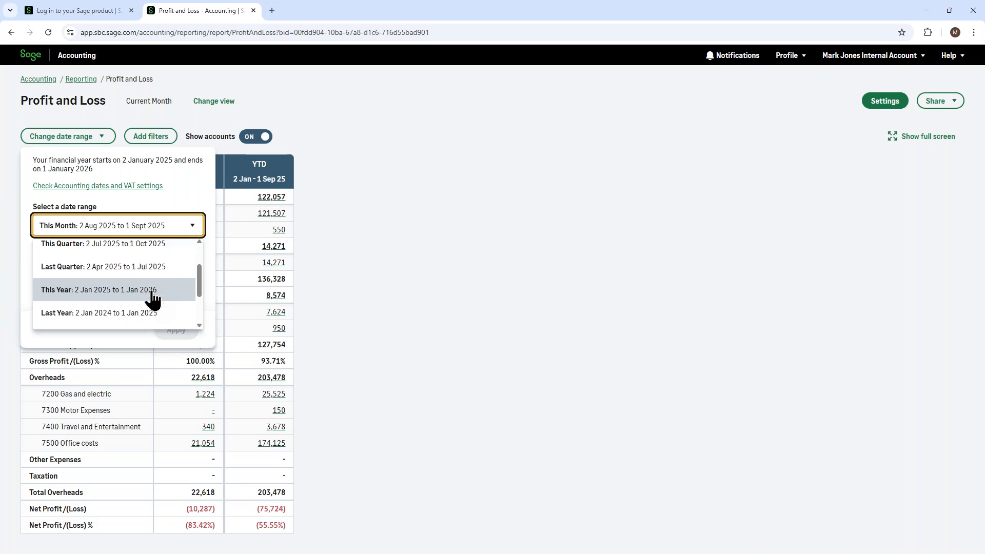
scroll(153, 298, down, 1)
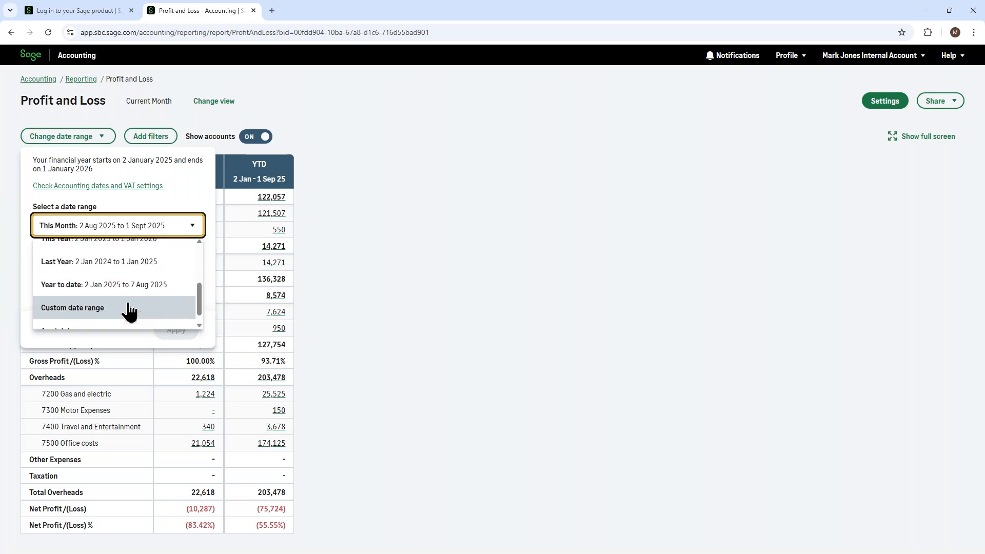
scroll(128, 304, down, 1)
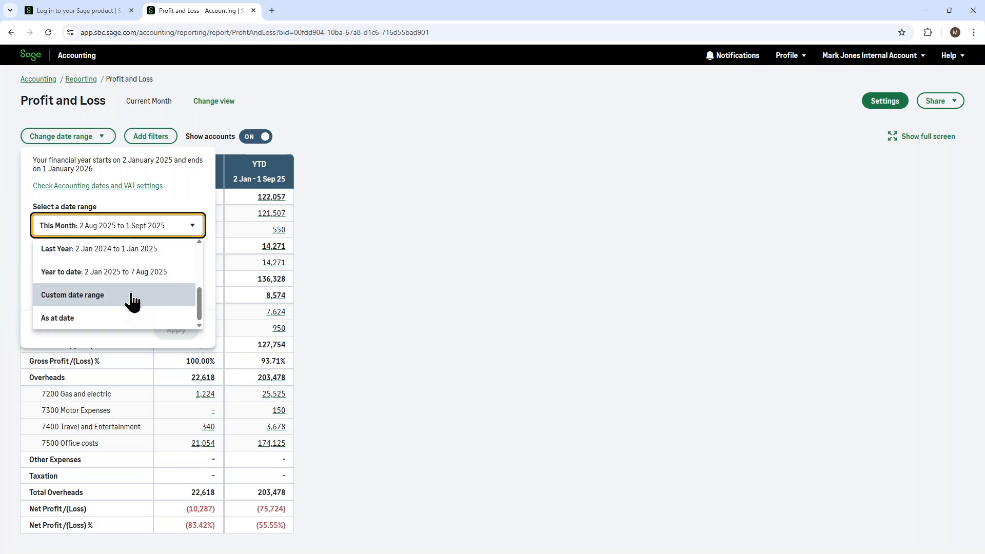
click(94, 297)
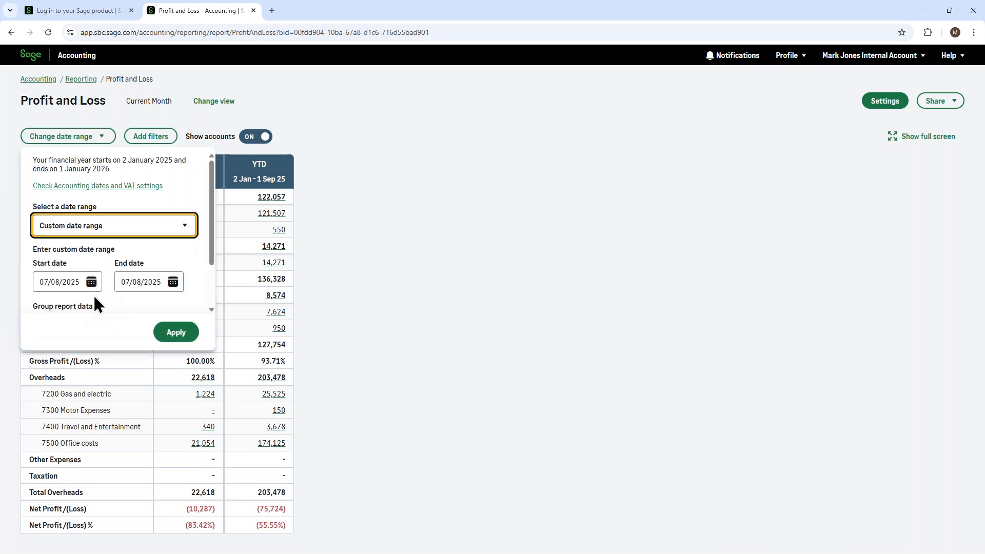
click(89, 231)
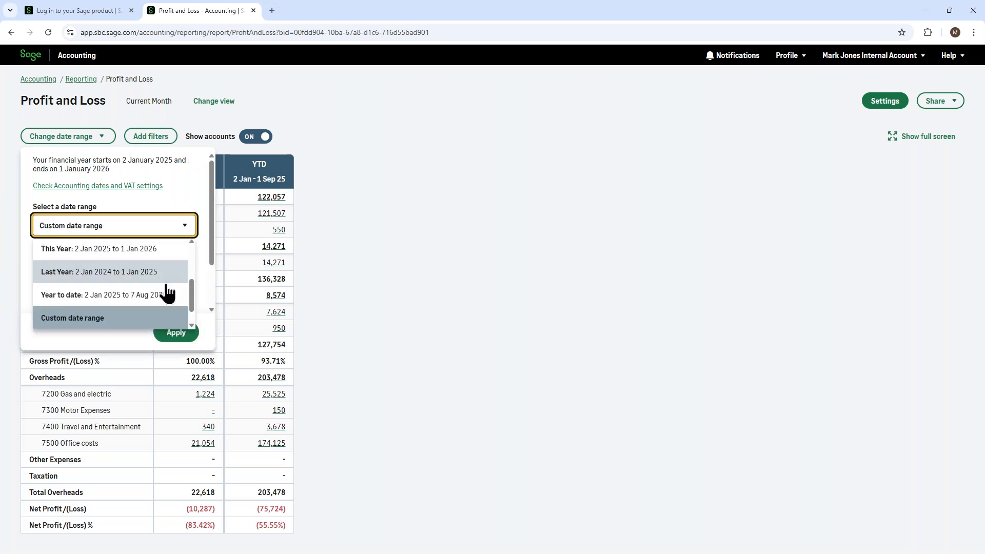
drag(192, 295, 197, 259)
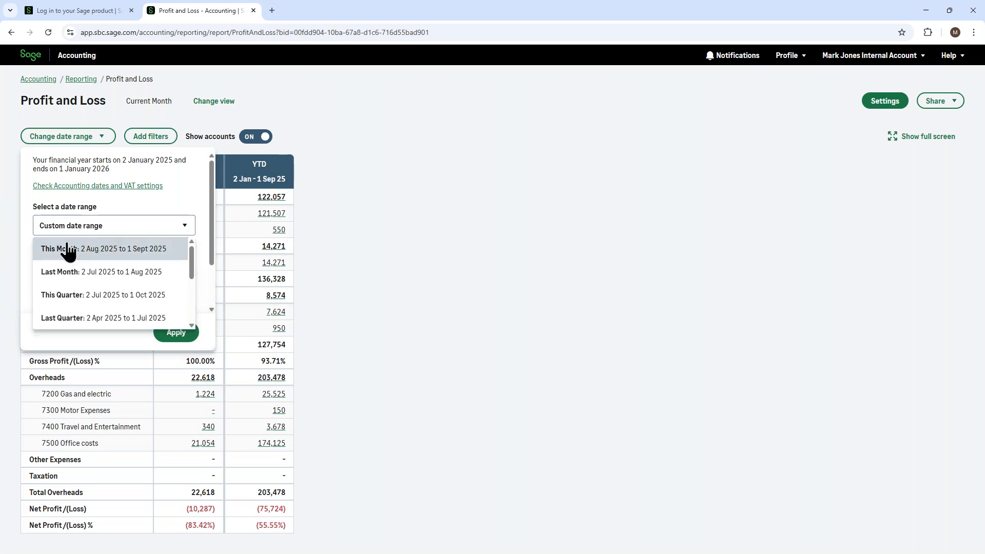
click(78, 254)
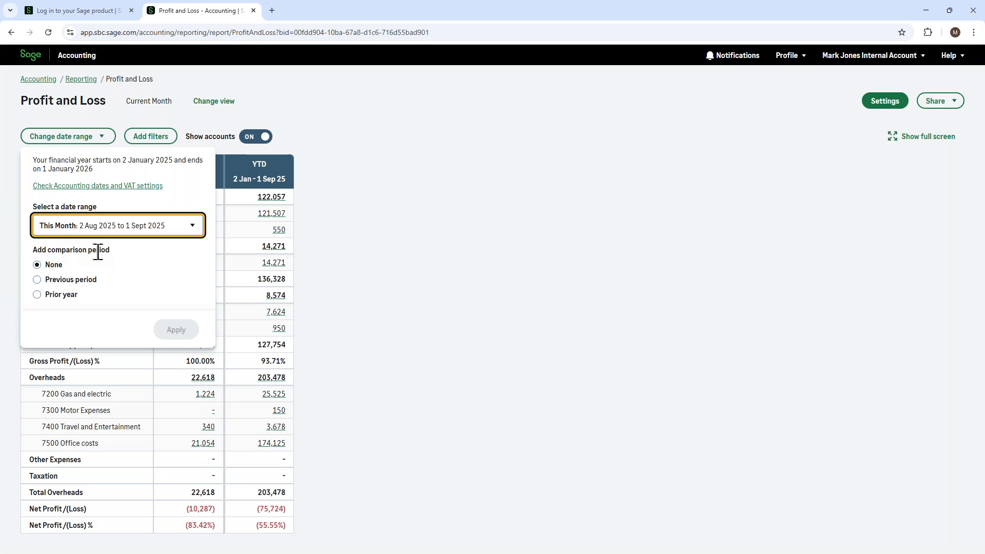
- Try the Previous period and Prior year comparisons with their variance options, and reset the comparison period to None
click(37, 281)
scroll(133, 276, down, 1)
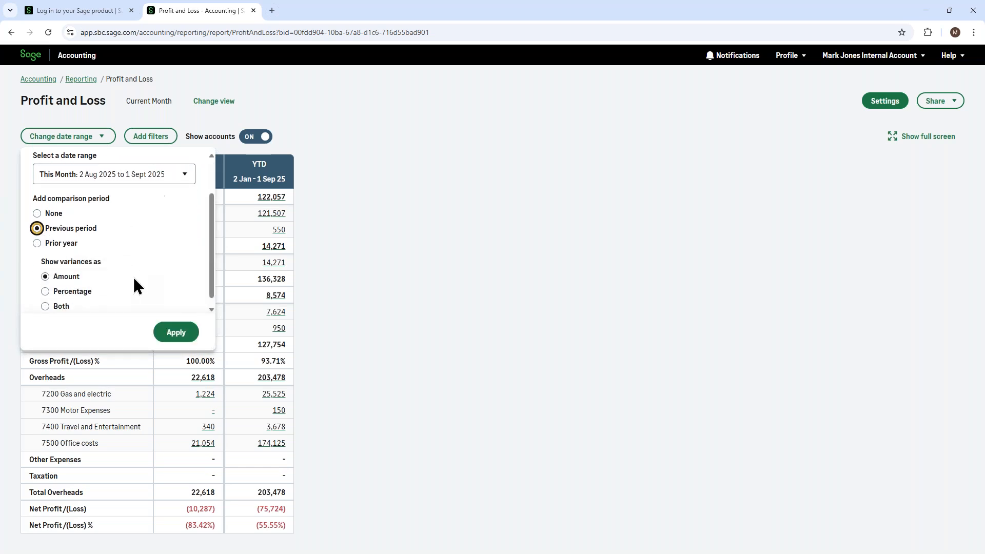
click(36, 243)
click(37, 228)
scroll(146, 226, down, 1)
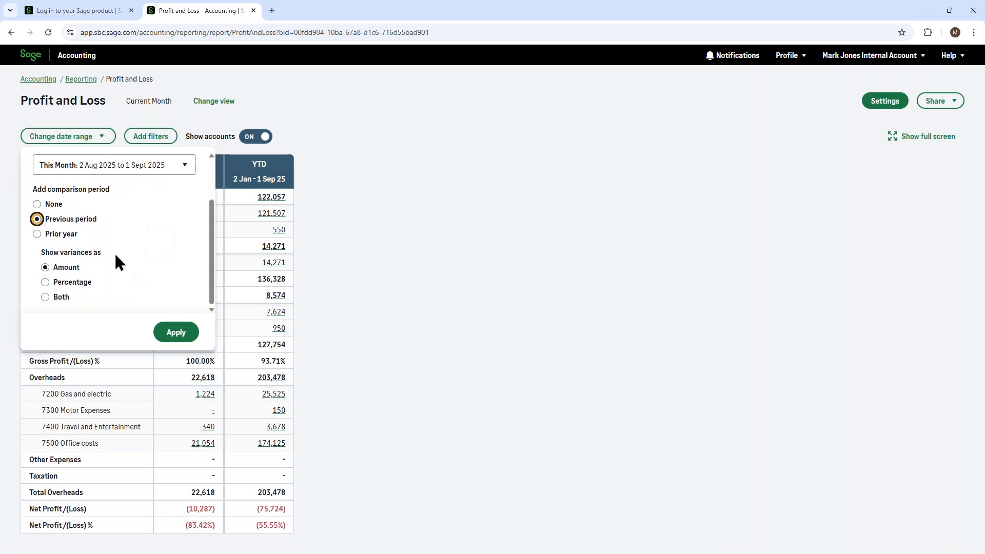
click(57, 268)
scroll(143, 238, up, 1)
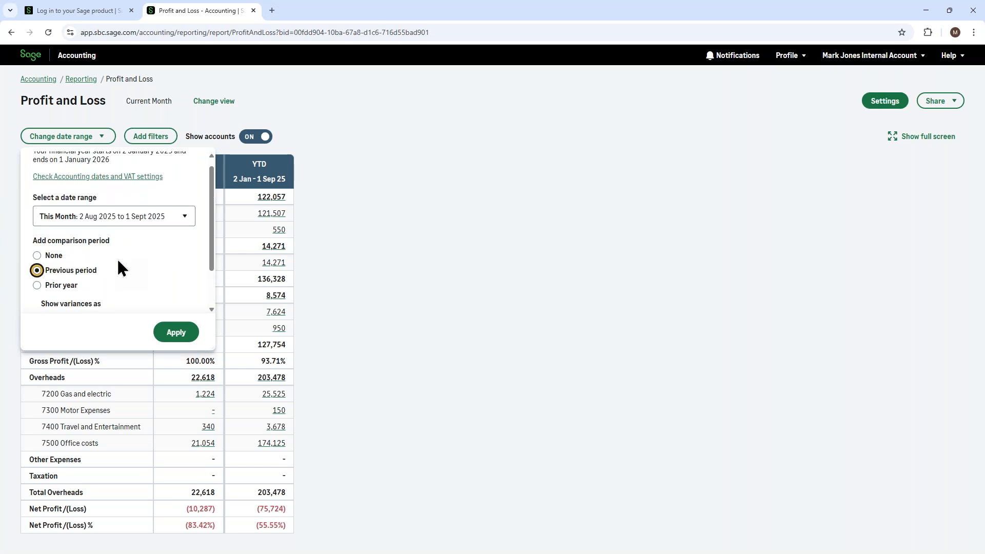
click(36, 255)
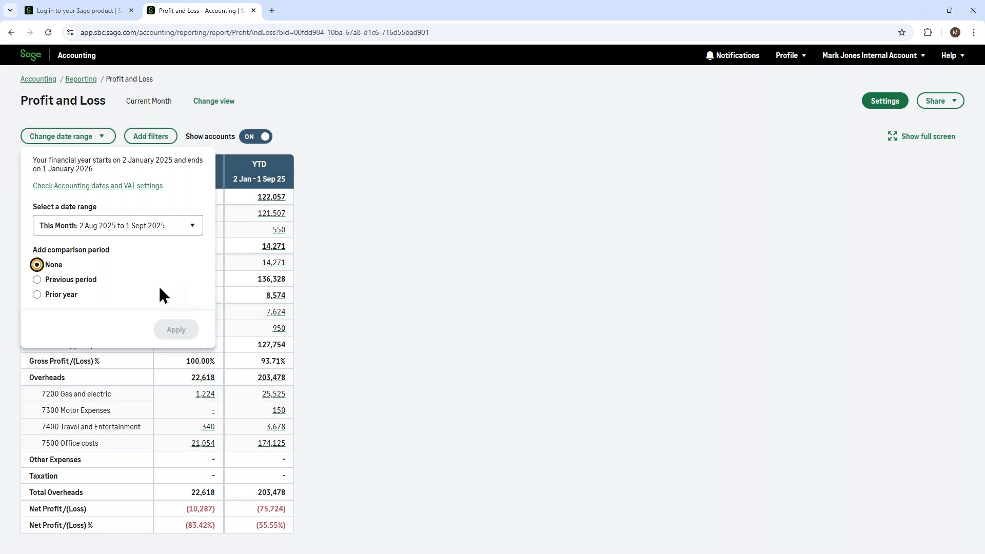
click(375, 251)
- Run the Prior Year Comparison view of the Profit and Loss report
click(214, 101)
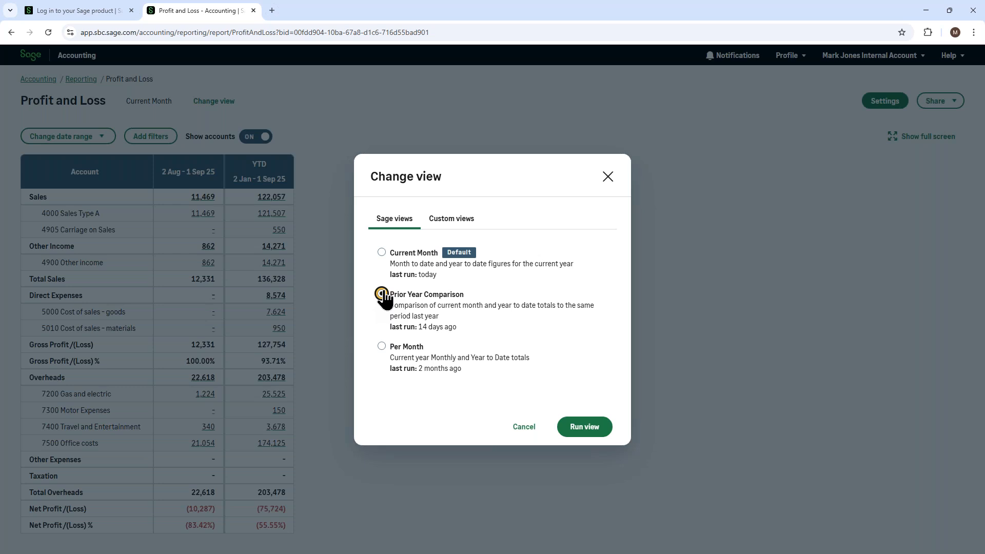
click(382, 295)
click(585, 430)
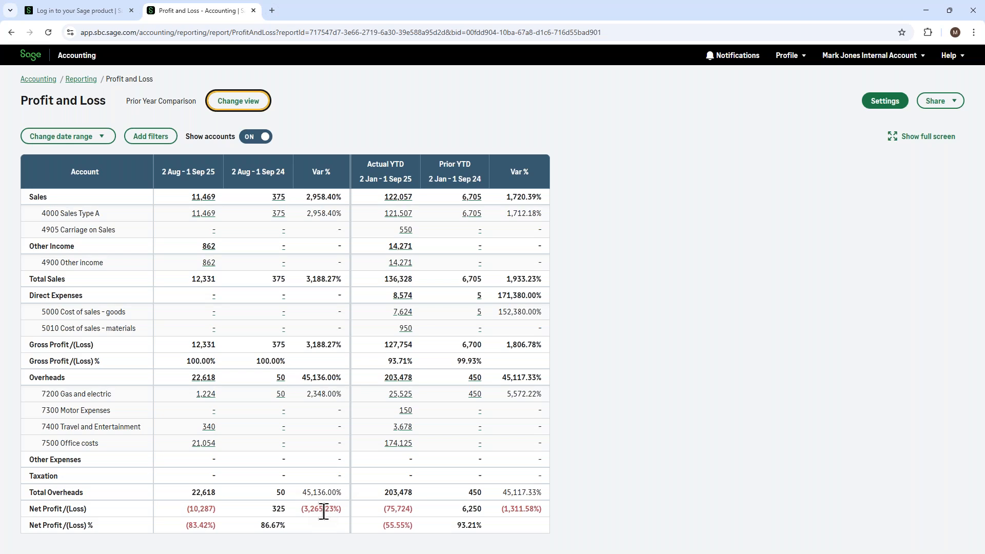
- Filter the report by the Department analysis type with only Department 1 selected, and run it
click(150, 136)
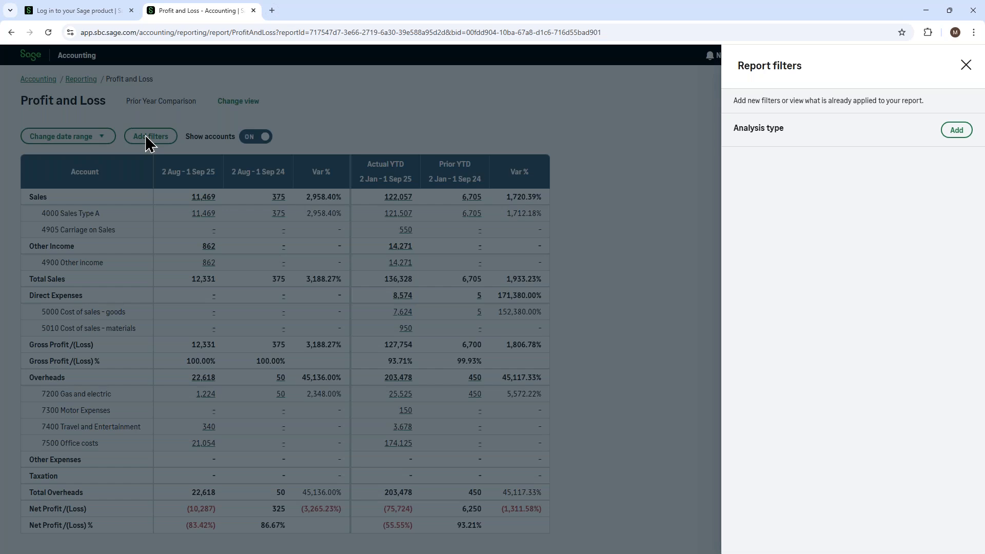
click(956, 132)
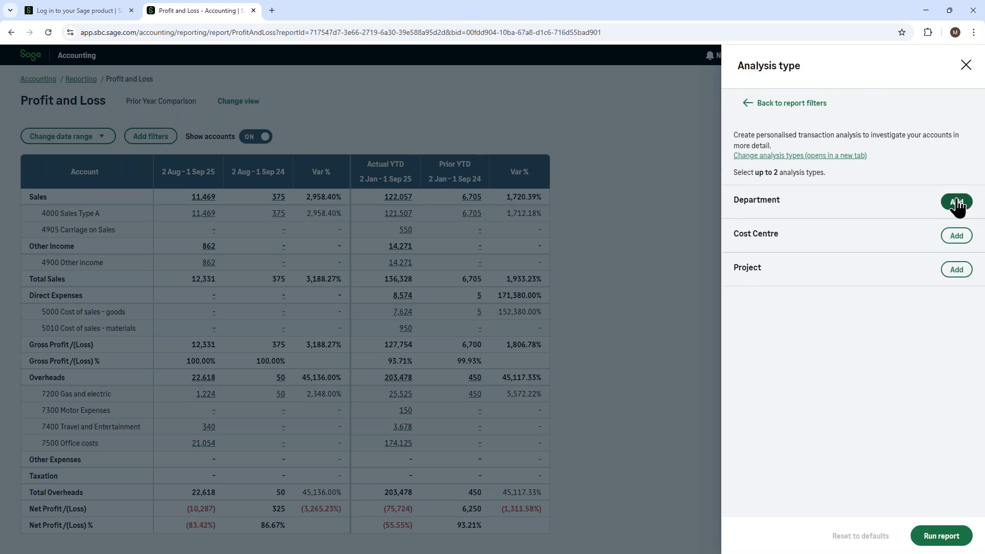
click(956, 203)
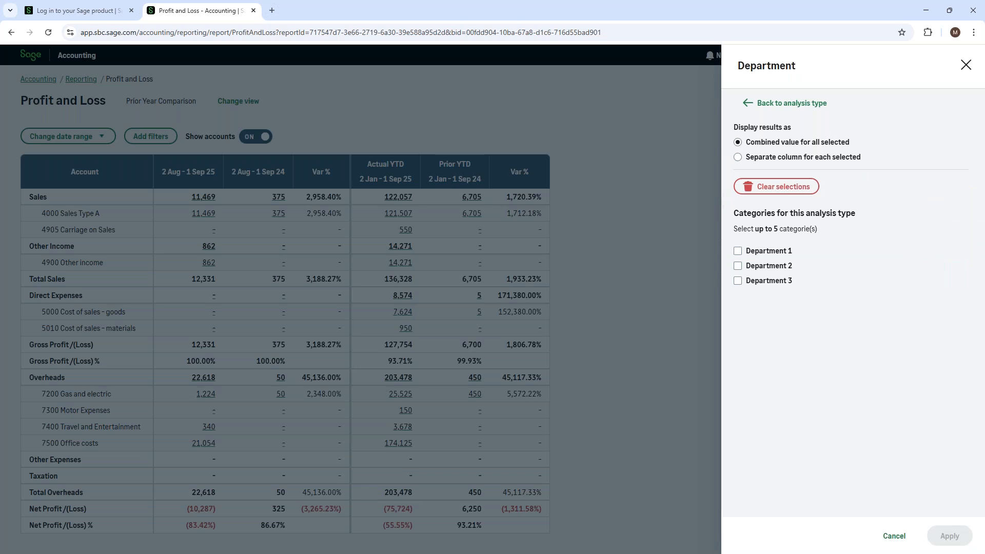
click(739, 252)
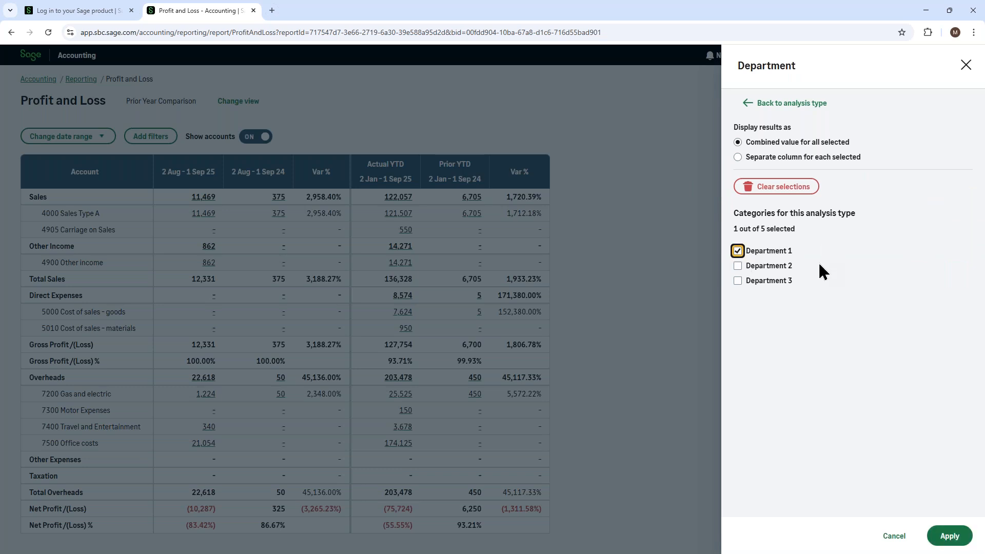
click(948, 539)
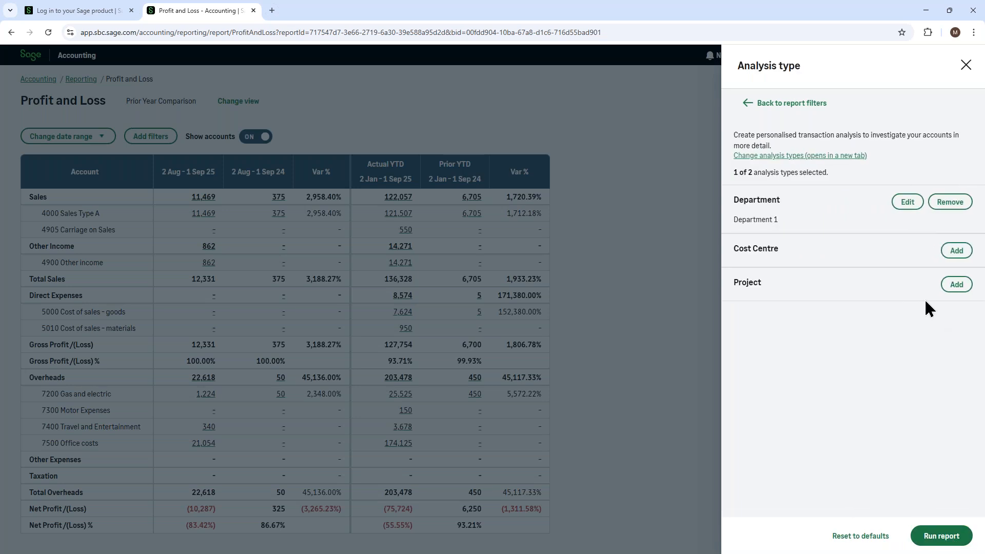
click(941, 536)
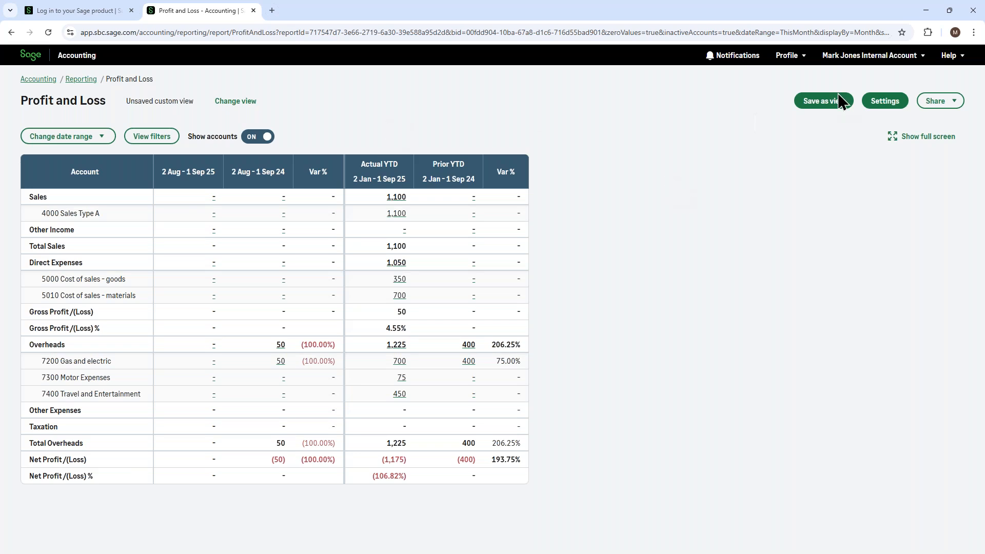
- Save the filtered report as a custom view named "August 25 view" and dismiss the notification
click(824, 102)
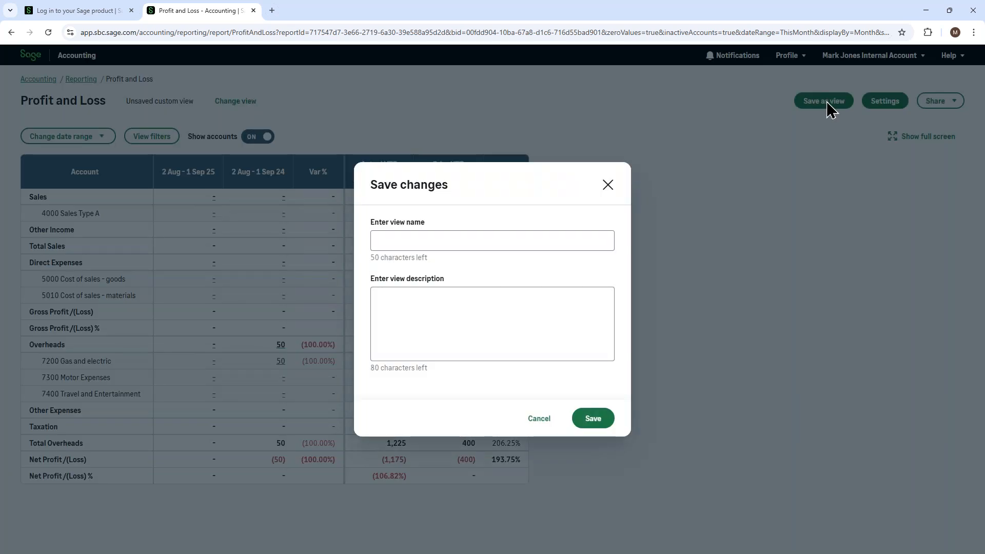
click(386, 240)
text(August)
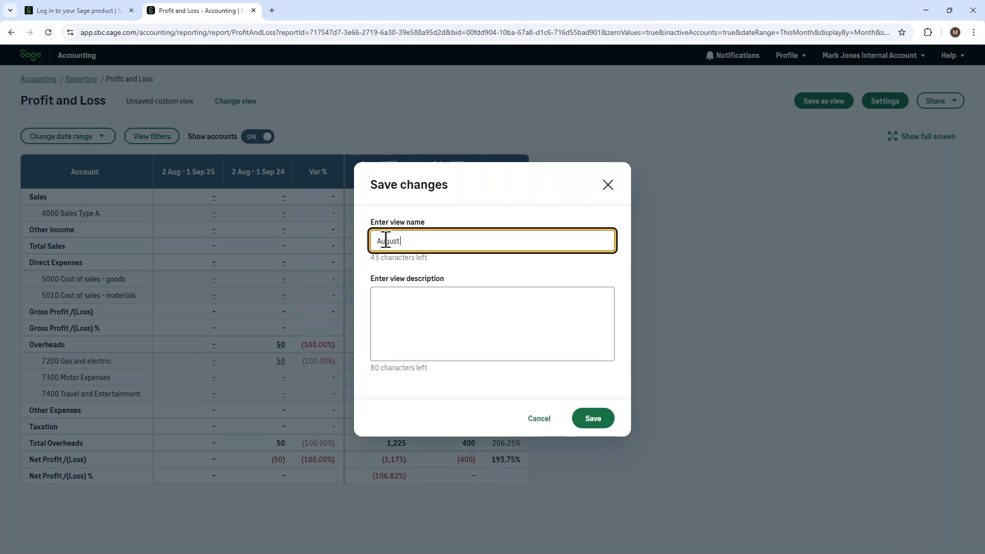
text( 25 view)
click(593, 420)
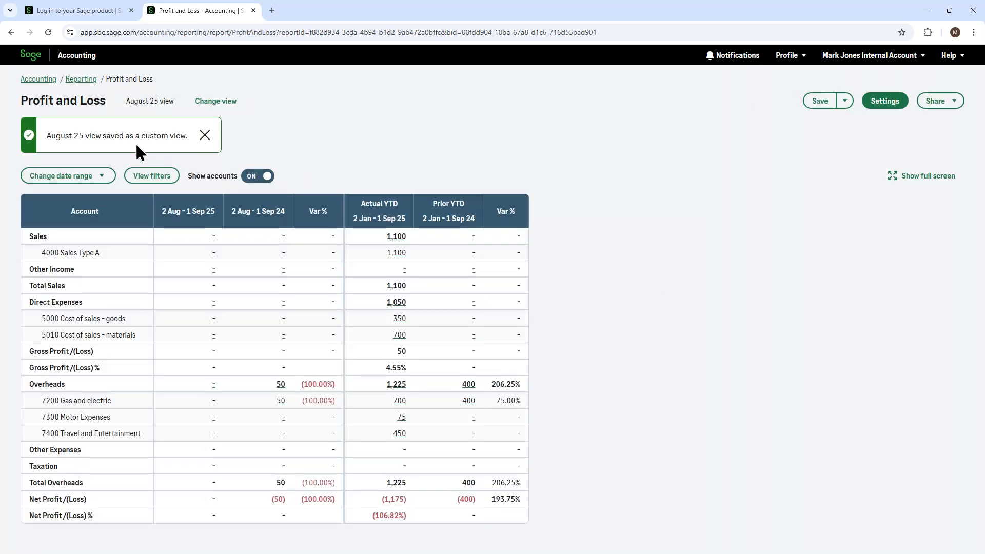
click(205, 136)
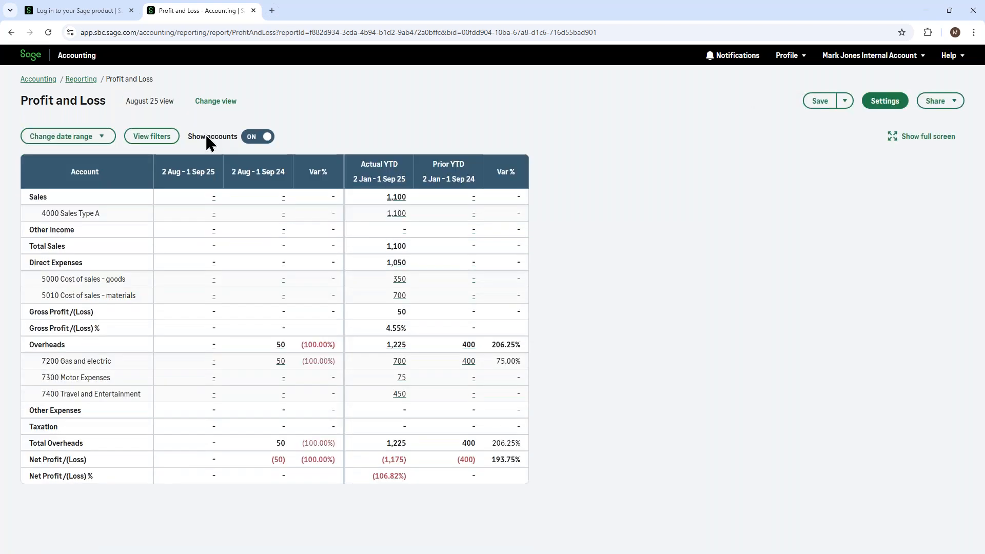
- Look through the report's saved custom views and close the list without running another view
click(211, 104)
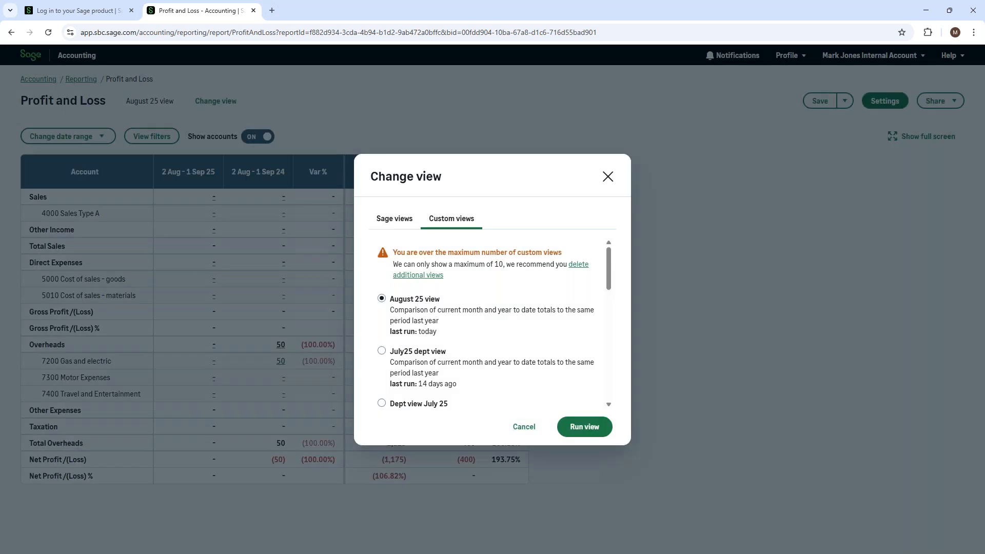
click(451, 217)
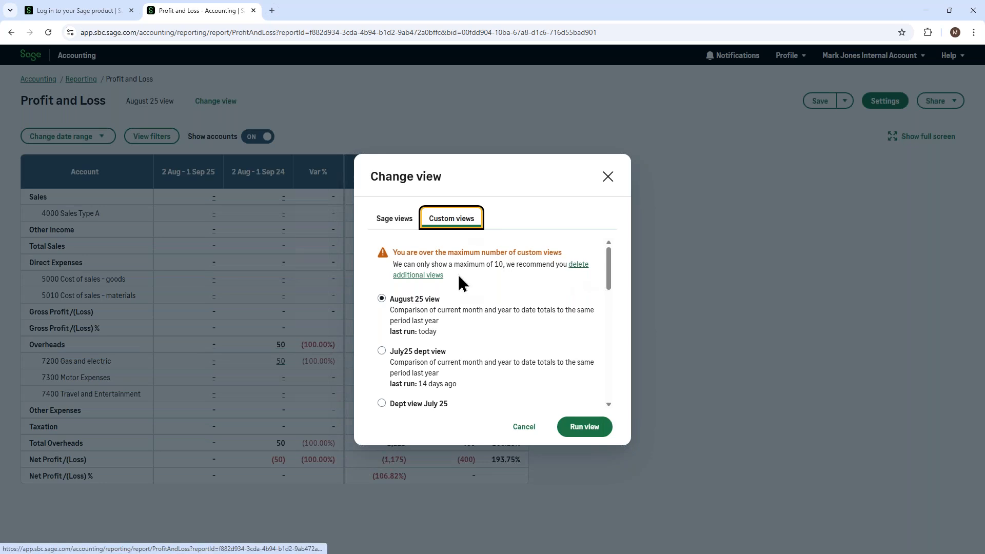
click(404, 300)
click(444, 361)
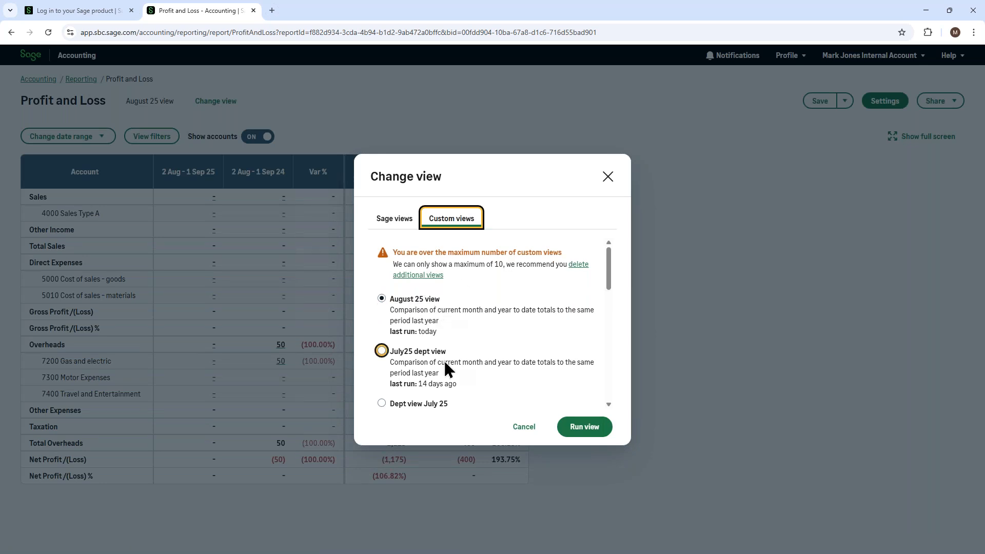
key(Tab)
key(Tab)
key(Tab)
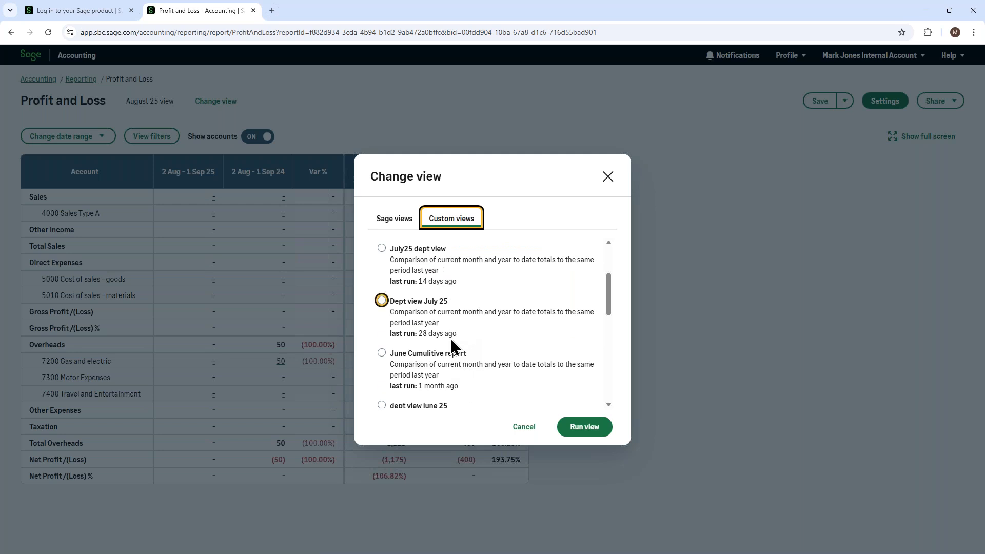
scroll(452, 336, down, 2)
scroll(452, 336, up, 3)
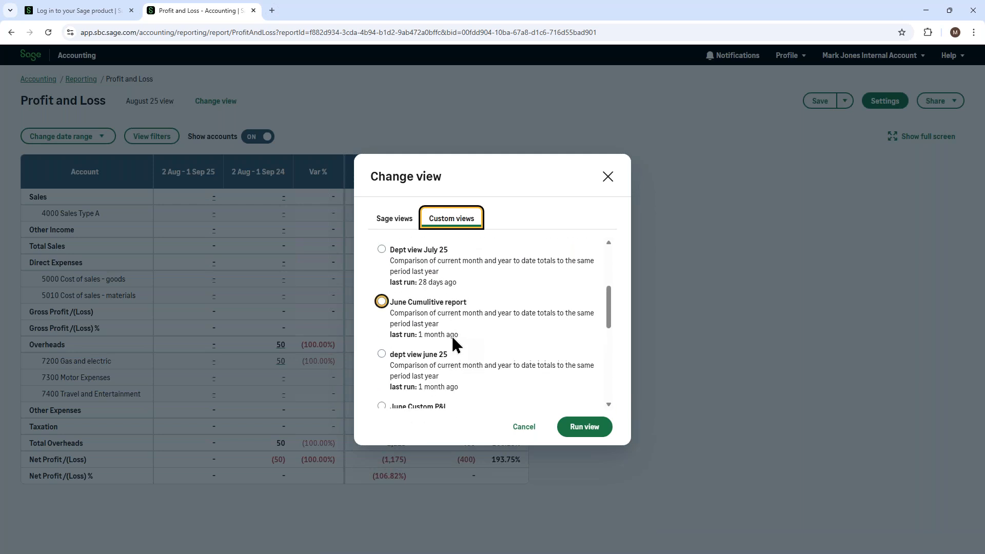
scroll(453, 336, up, 2)
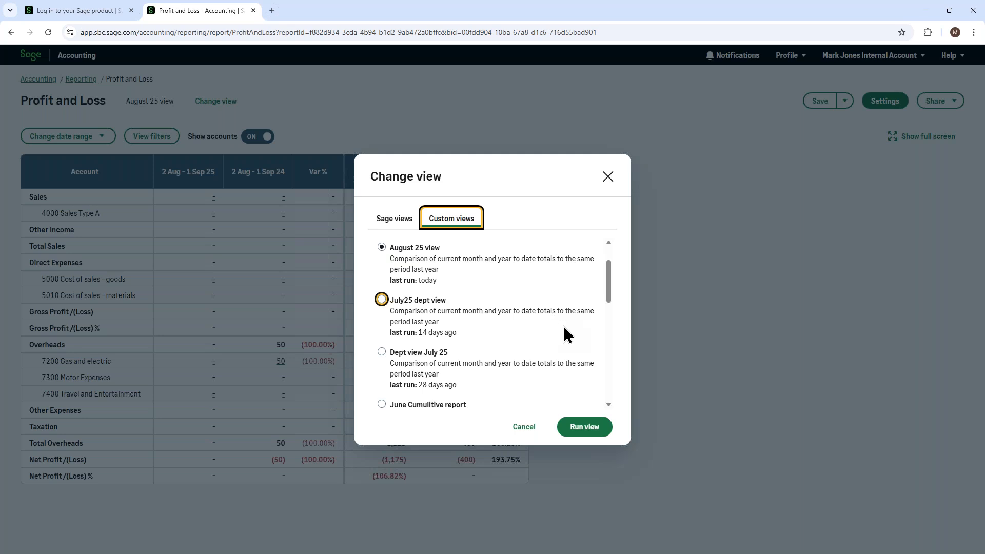
scroll(514, 280, up, 2)
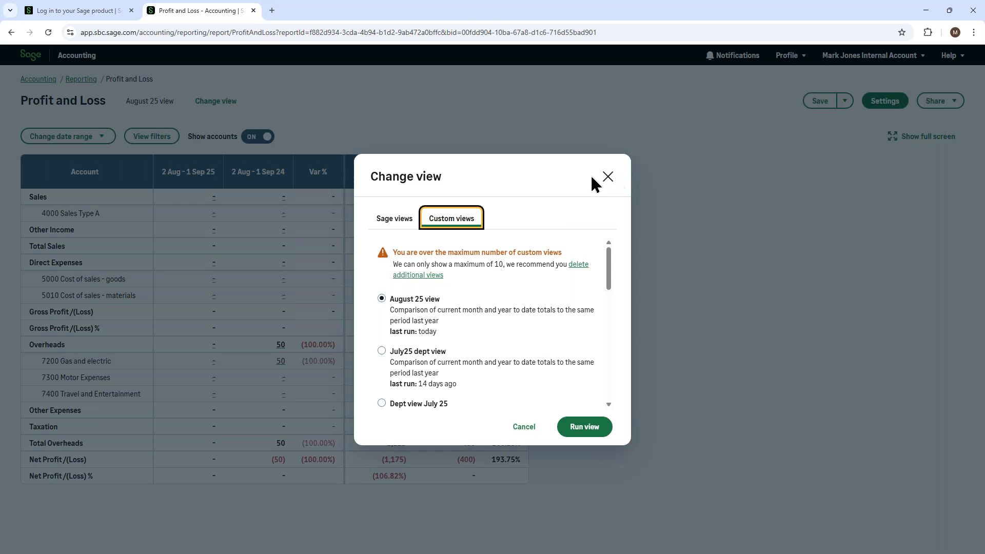
click(607, 177)
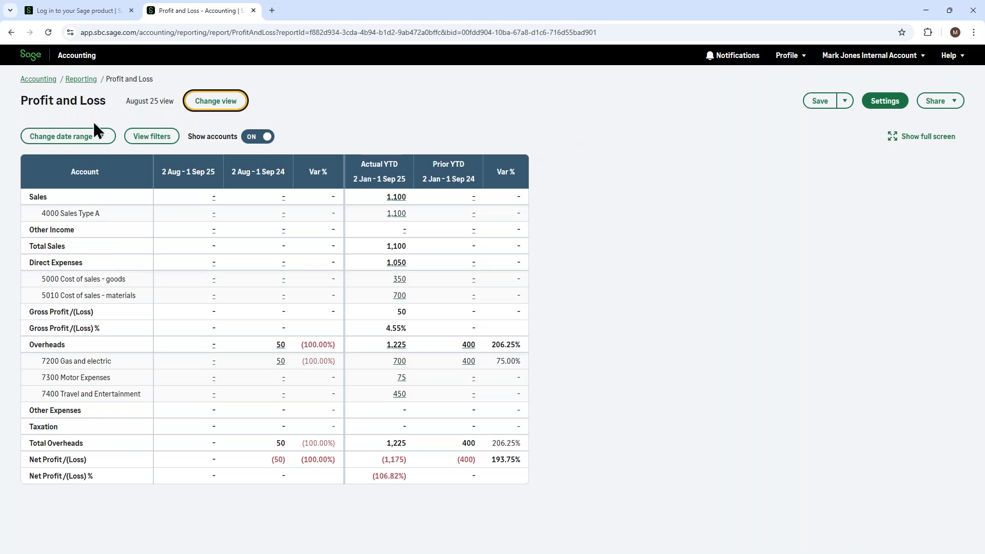
- Go back to the reports list and open the Profit and Loss - Customisable report
click(81, 81)
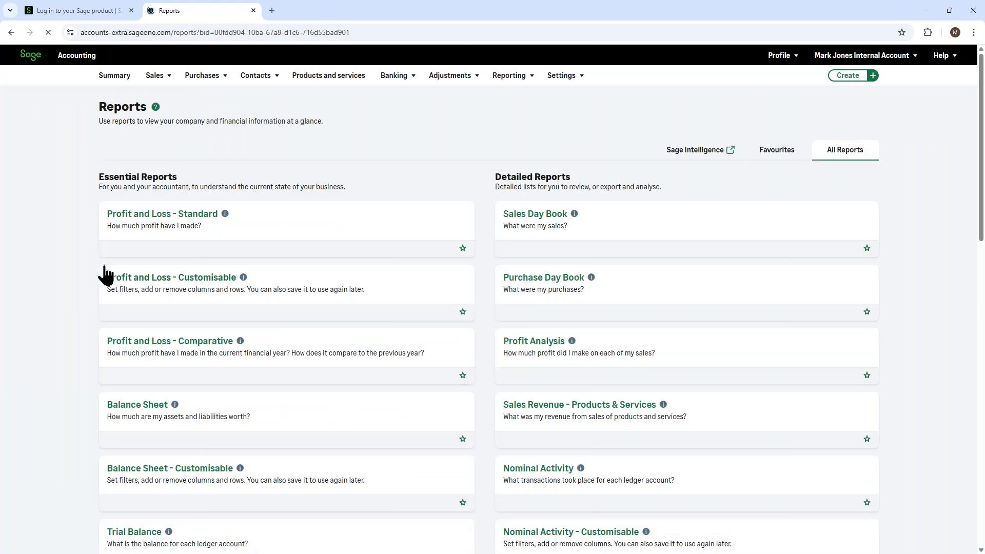
click(131, 280)
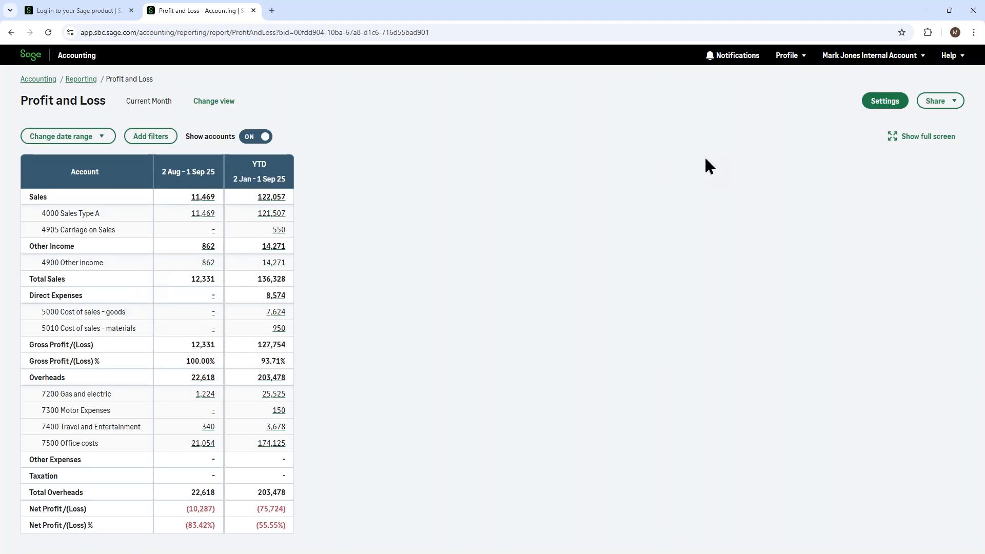
- Try the rolling cumulative option in the Balances settings, restore Period movement only, and close the settings without running the report
click(884, 104)
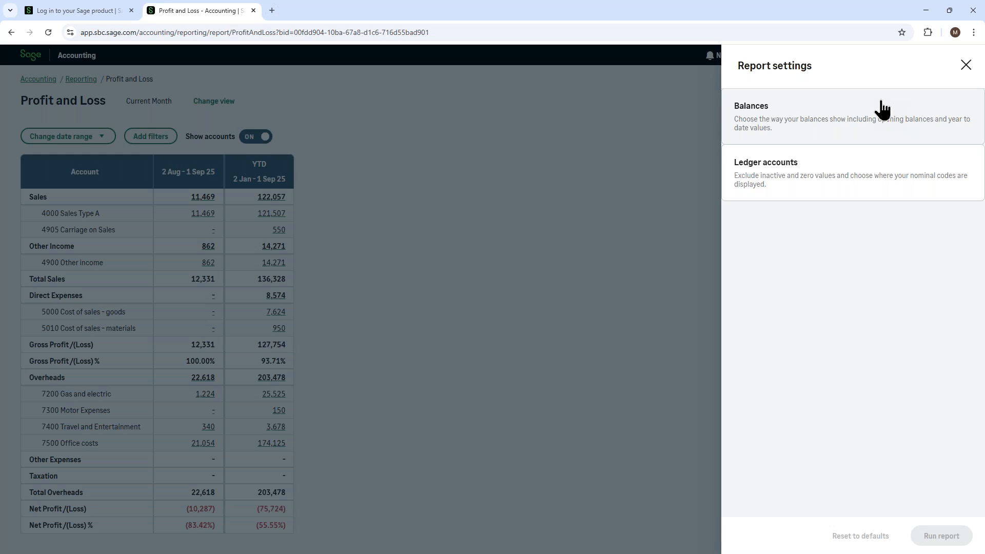
click(778, 128)
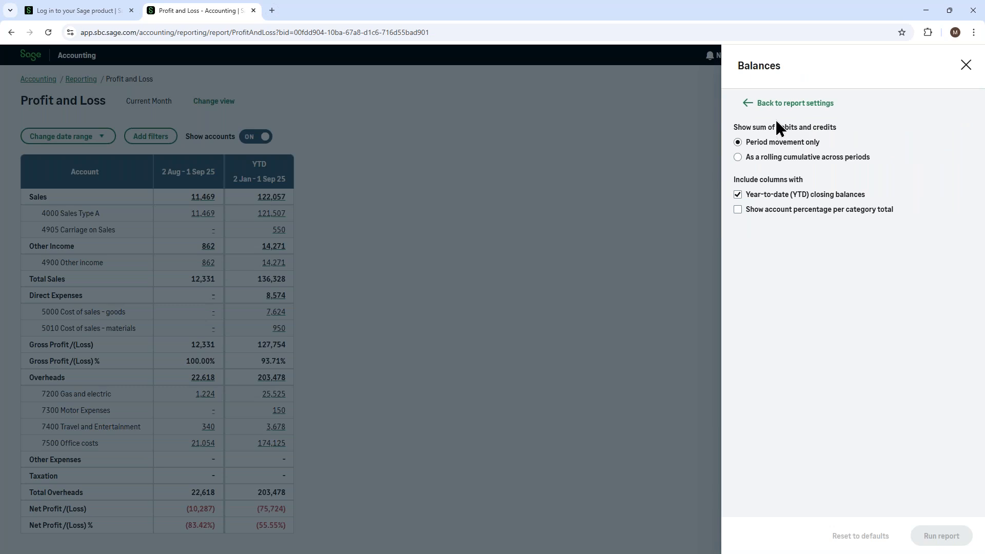
click(789, 144)
click(751, 159)
click(738, 143)
click(966, 64)
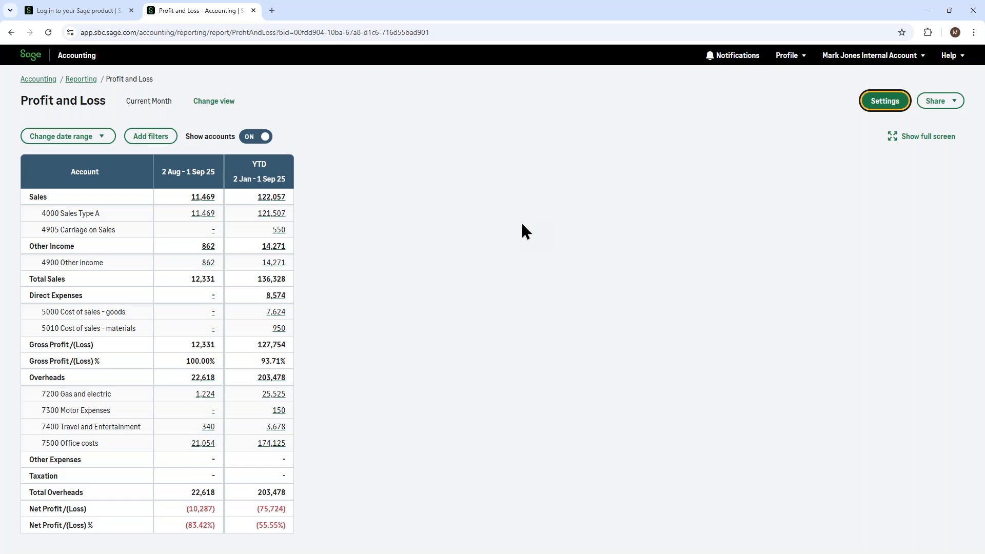
- Drill down from the 2 Aug - 1 Sep 25 Sales total to account 4000 and its Utilities receipt, and close both opened tabs
click(200, 199)
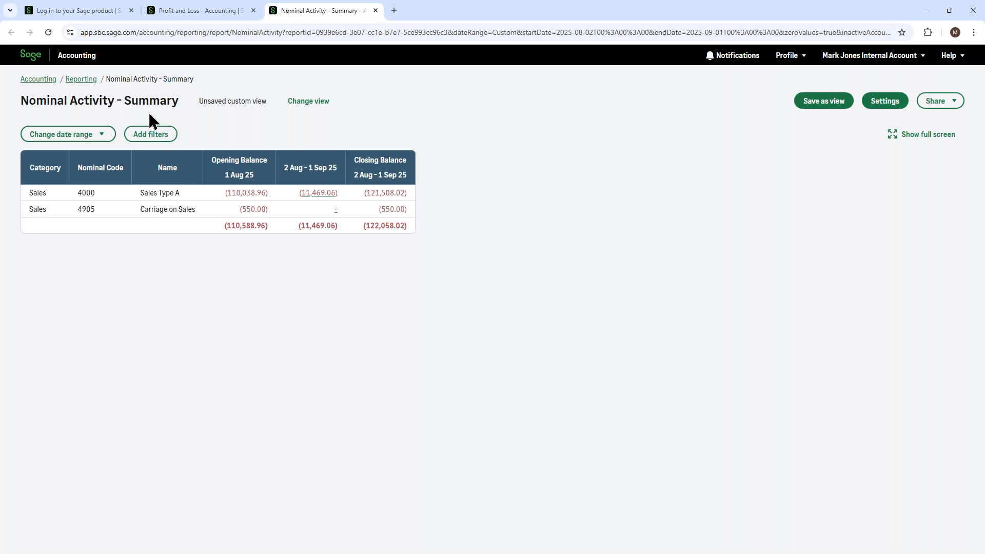
click(303, 193)
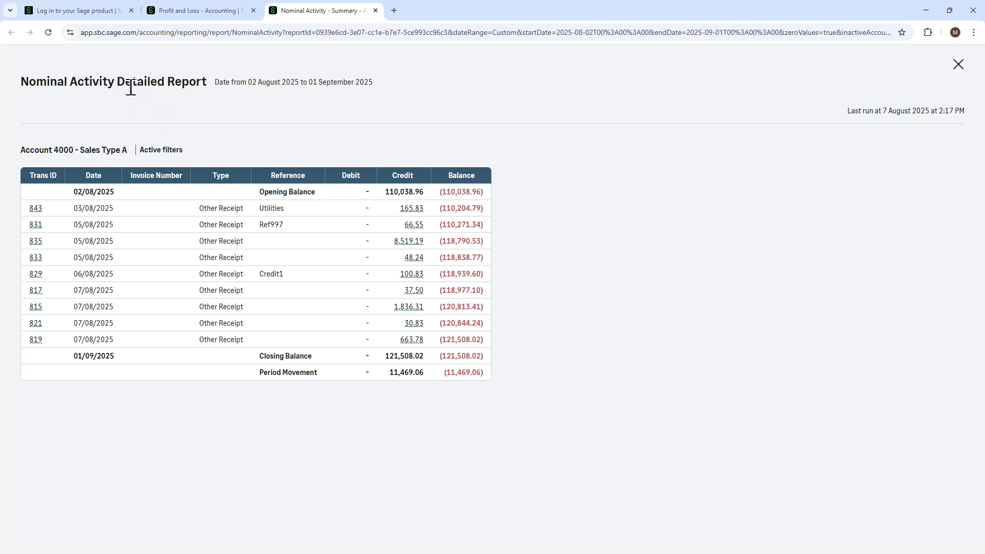
click(411, 210)
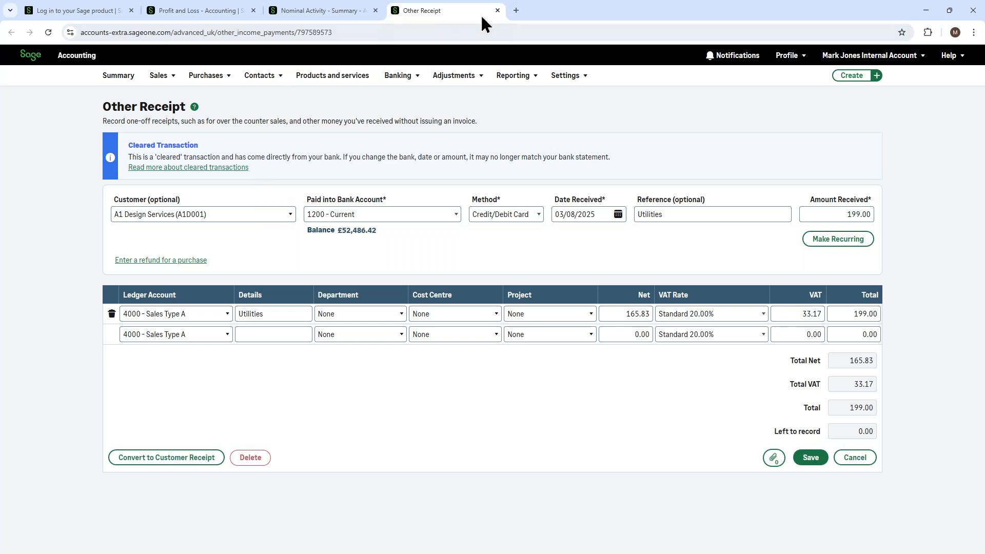
click(498, 11)
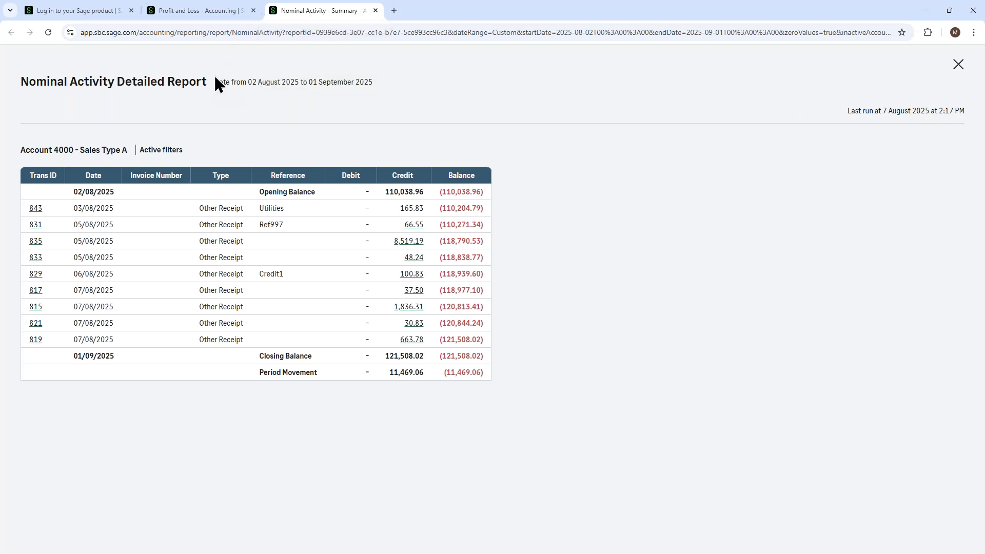
click(378, 13)
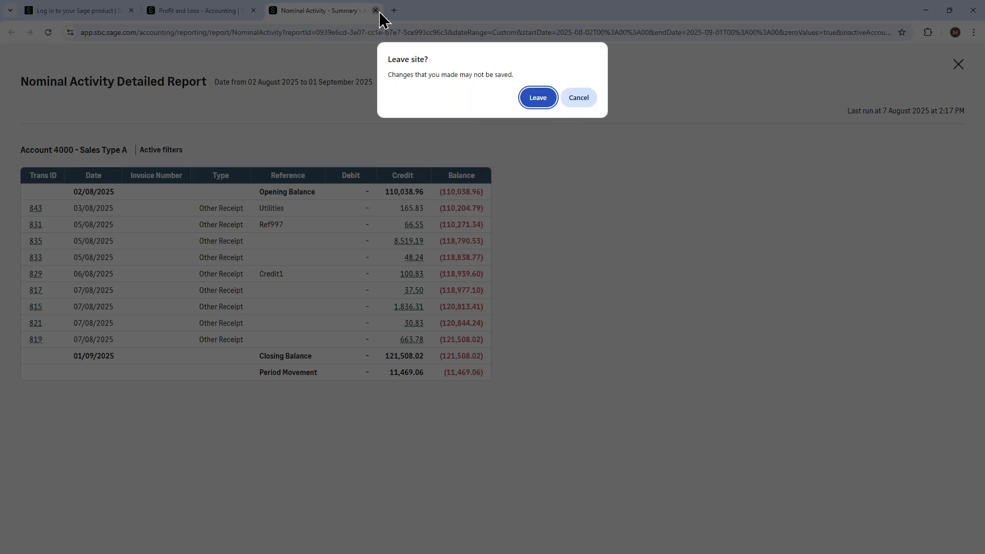
click(532, 101)
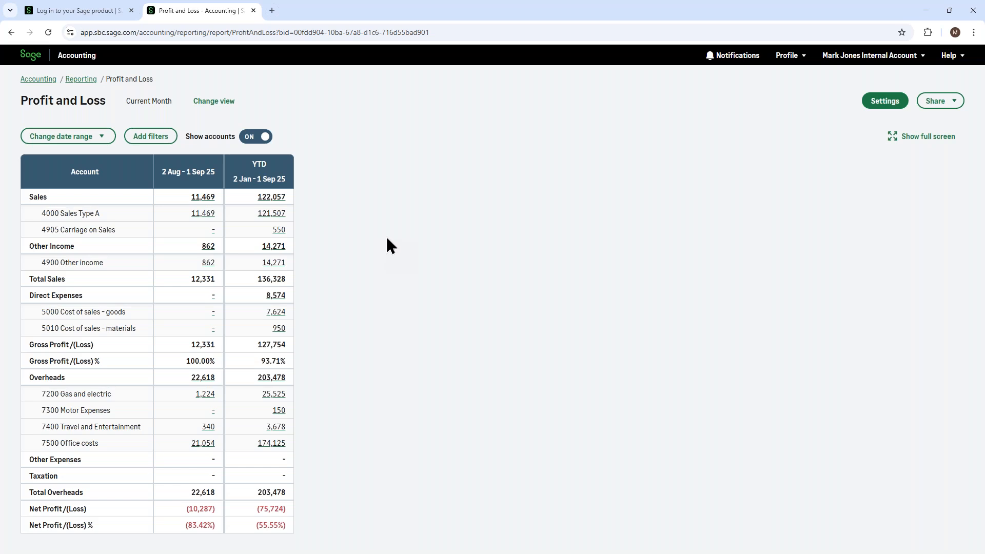
- Export the Current Month Profit and Loss report as an Excel file
click(940, 101)
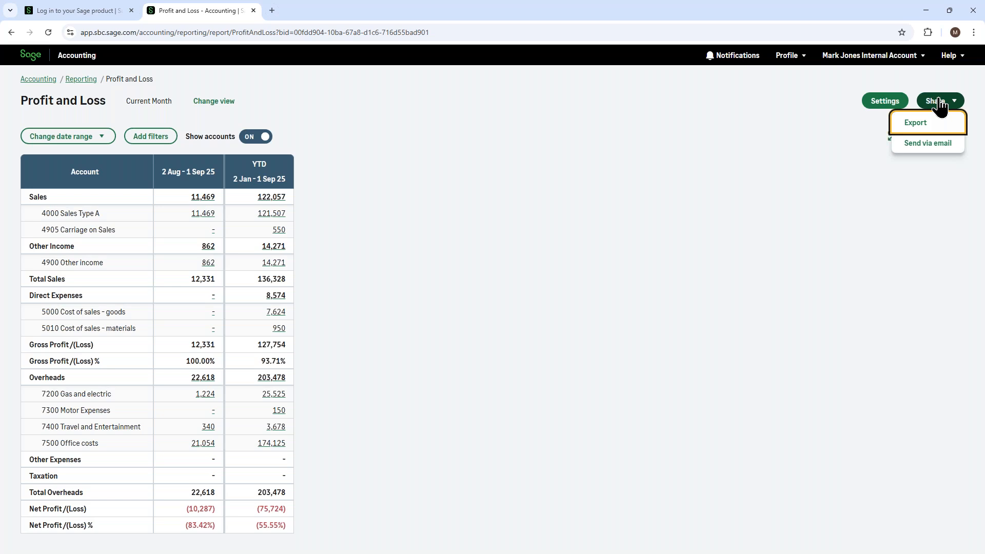
click(921, 132)
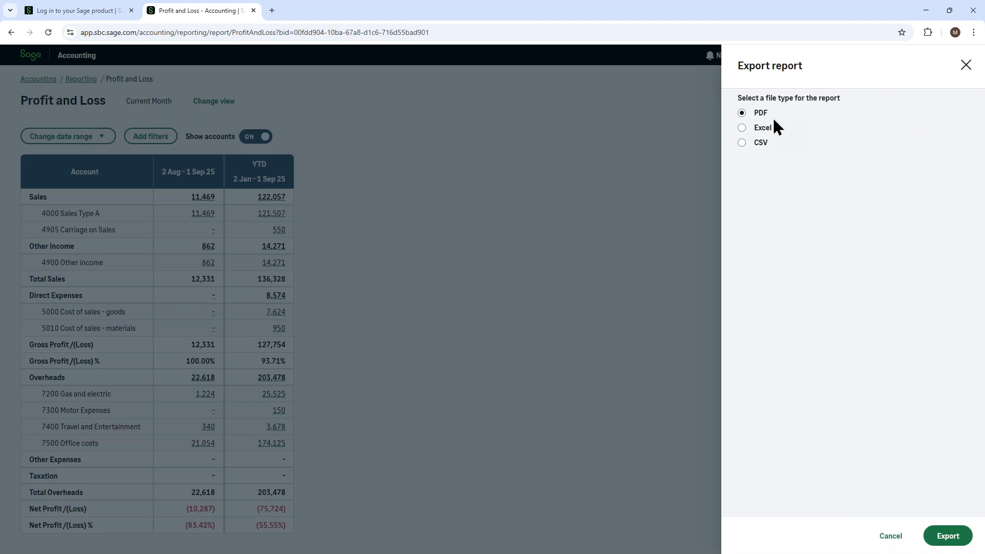
click(741, 143)
click(742, 128)
click(947, 538)
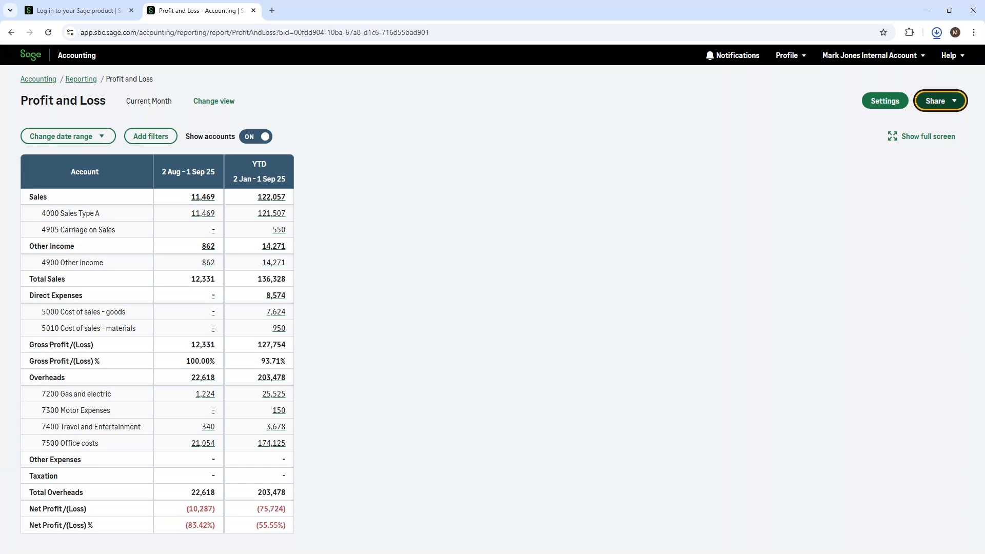
- Switch to Excel to review the exported Profit and Loss workbook in a maximised window, and close it
mouse_move(847, 66)
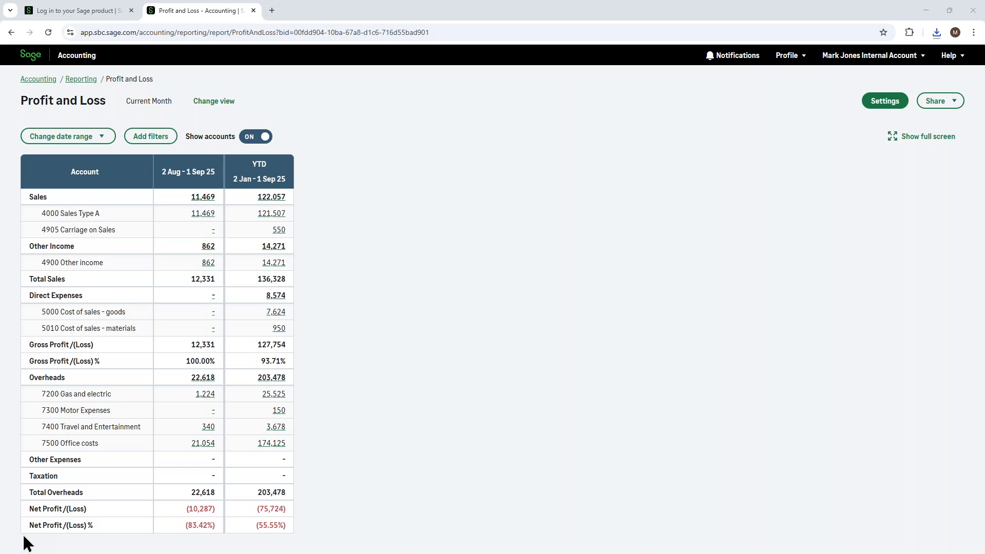
drag(0, 213, 640, 74)
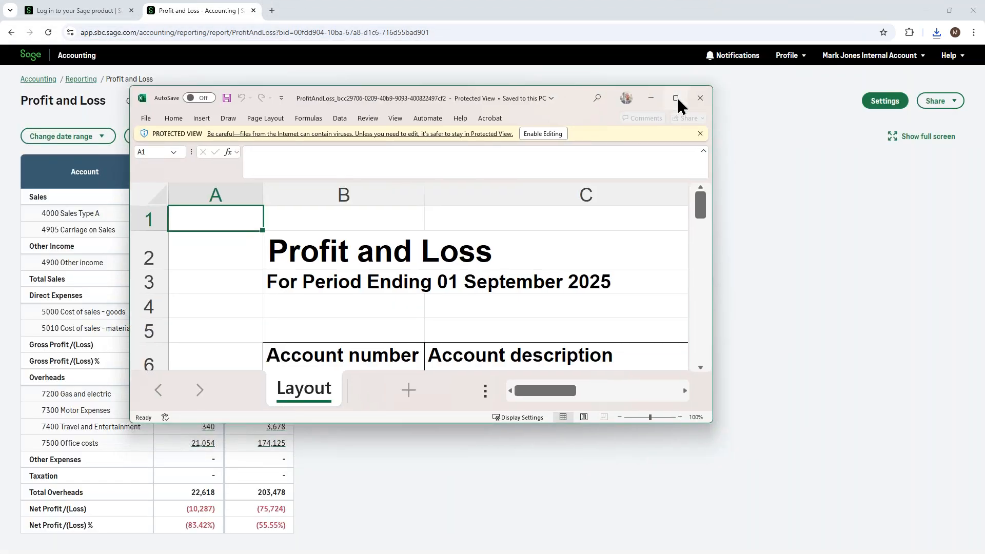
click(673, 106)
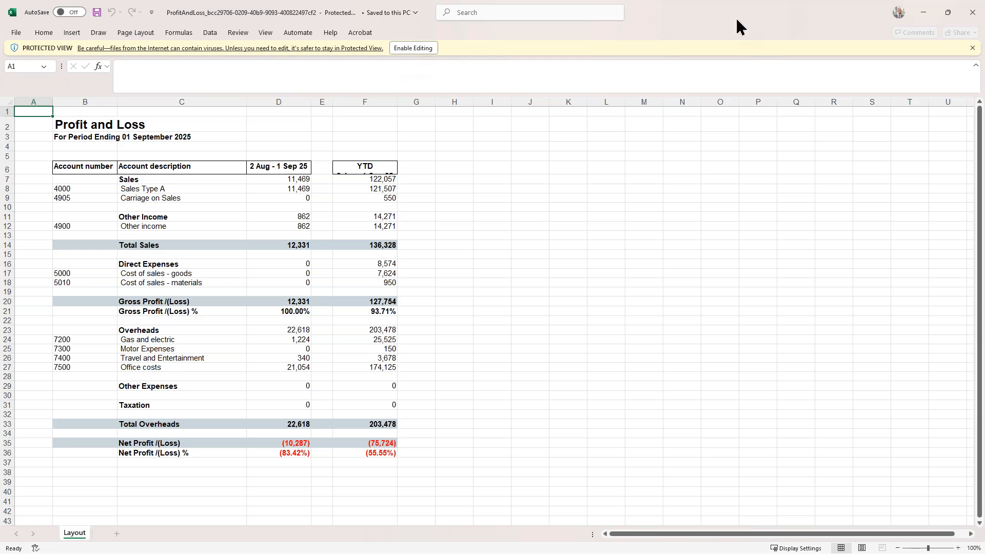
click(969, 18)
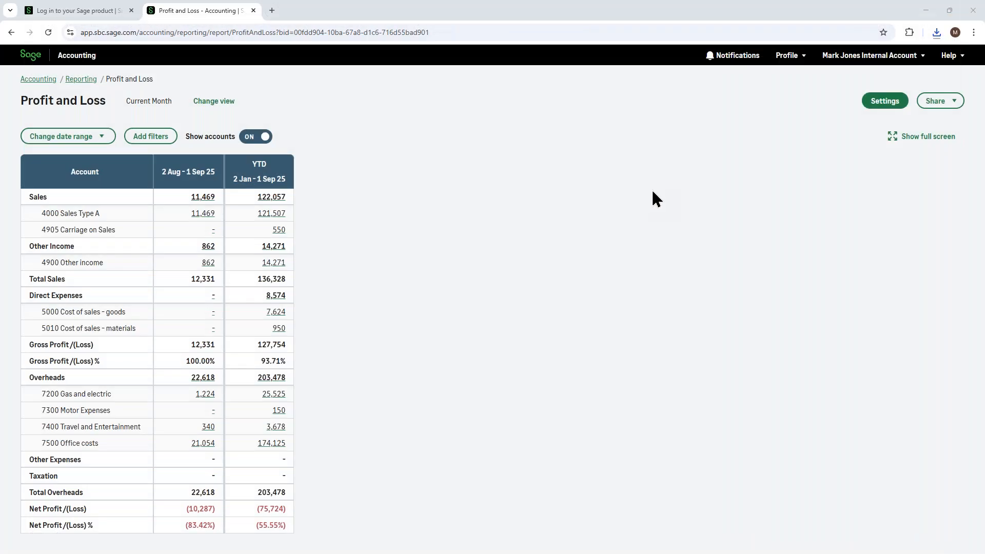
- View the Profit and Loss report in full screen, exit that mode, and go back to the Reporting page
click(892, 138)
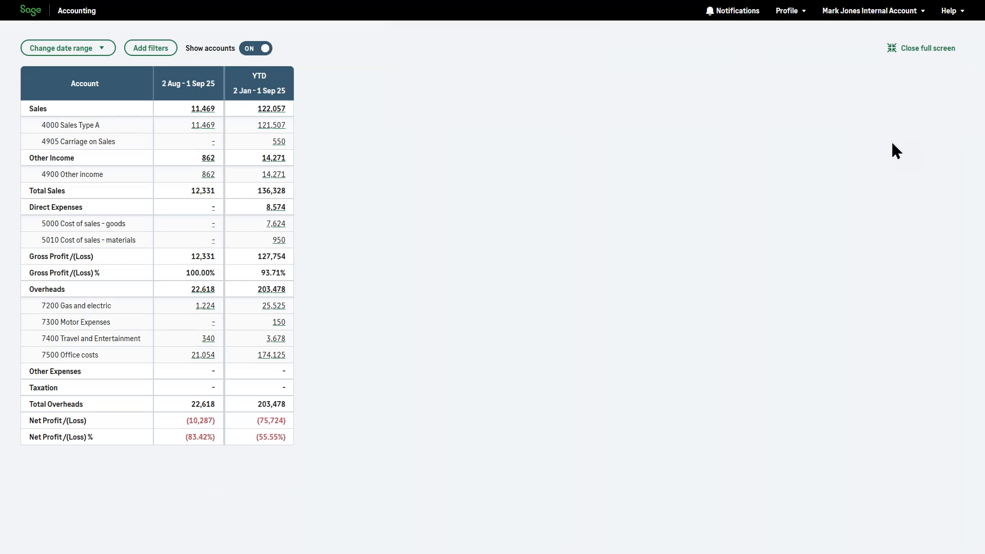
mouse_move(452, 3)
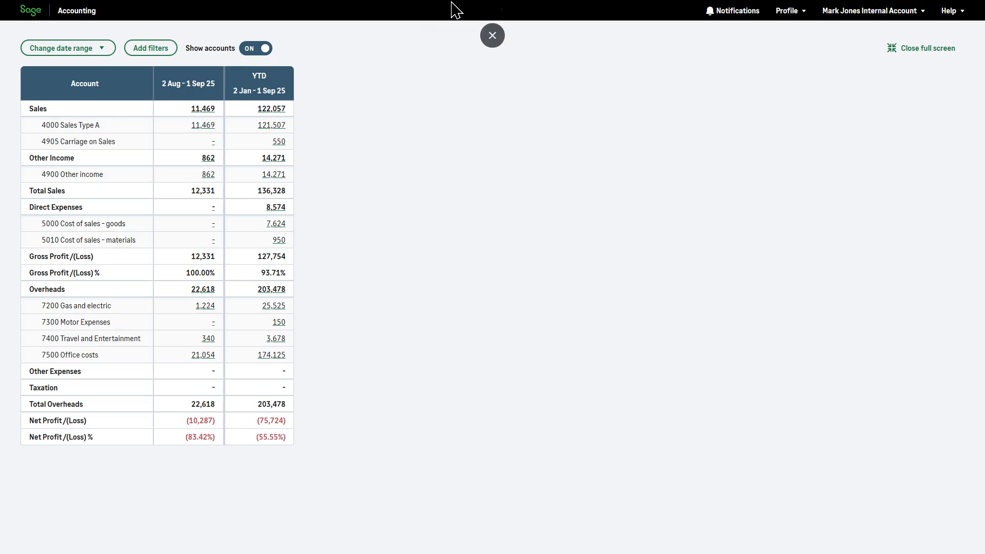
click(491, 37)
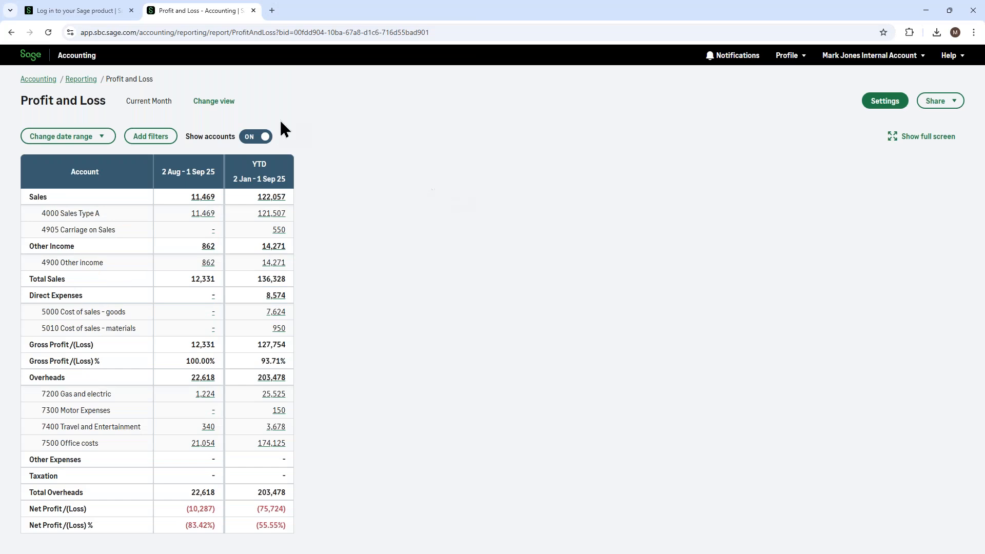
click(76, 82)
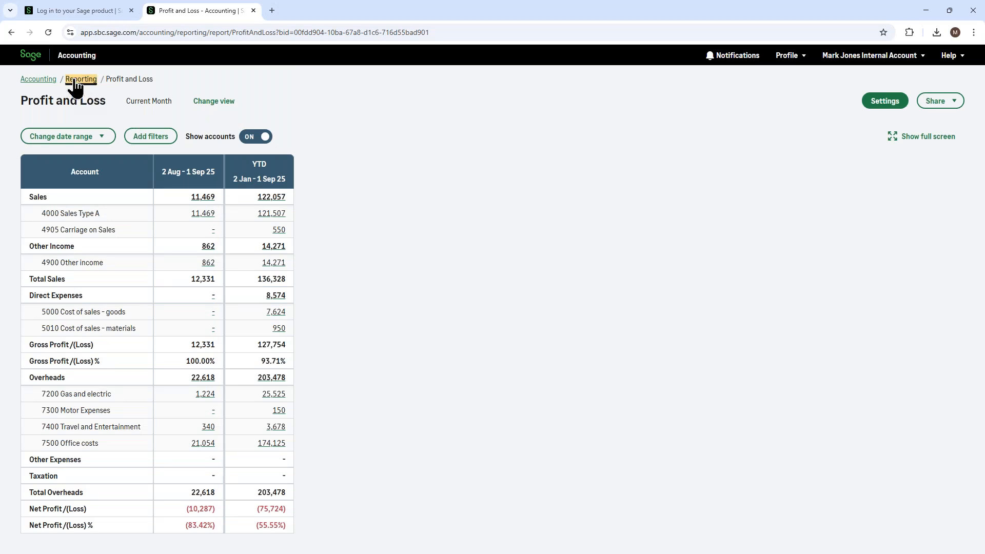
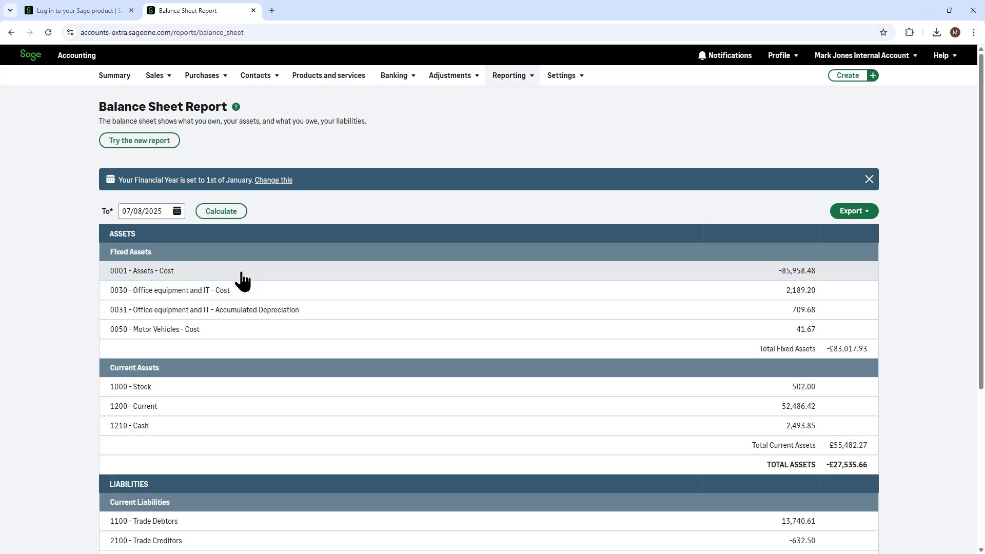
- Check the export formats of the classic Balance Sheet report and switch to the new version of the report
click(855, 213)
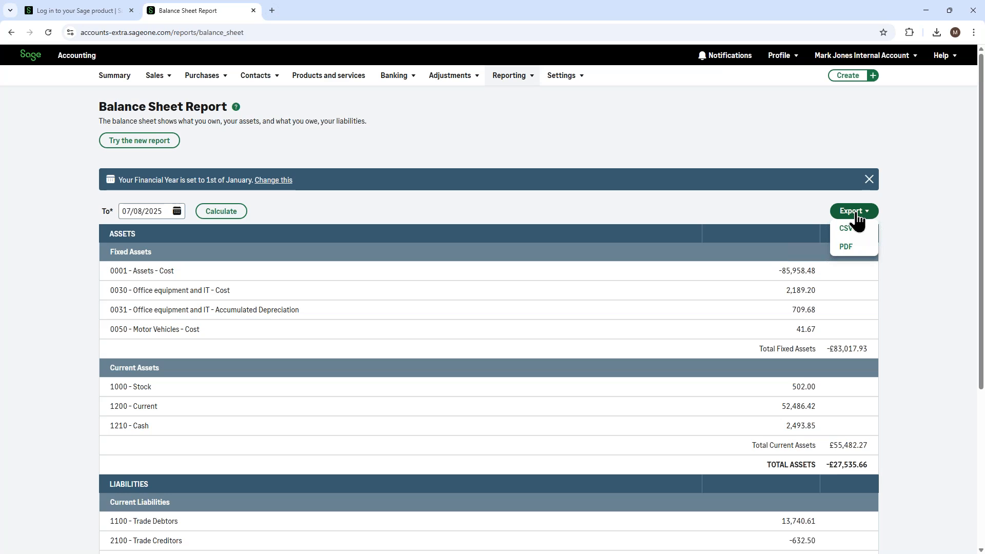
click(846, 248)
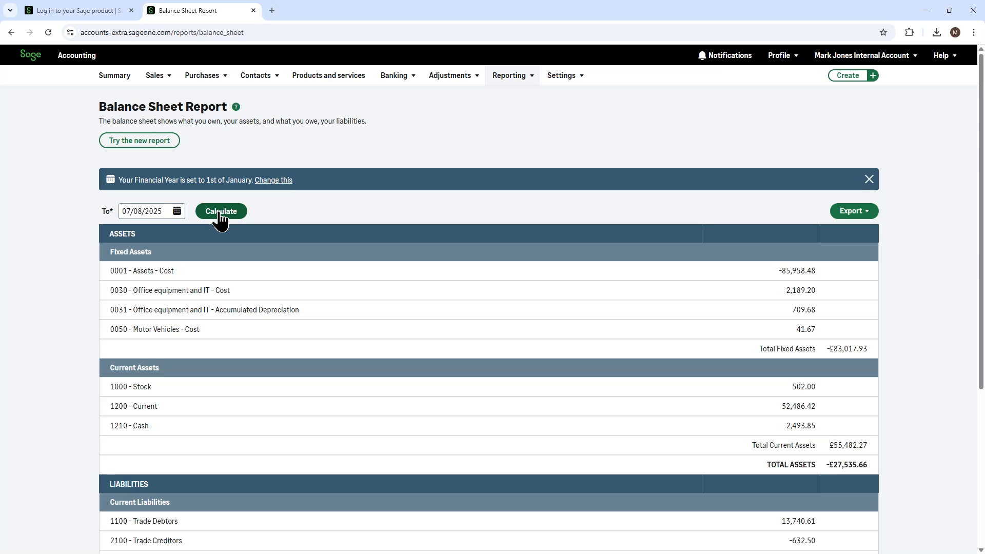
click(132, 144)
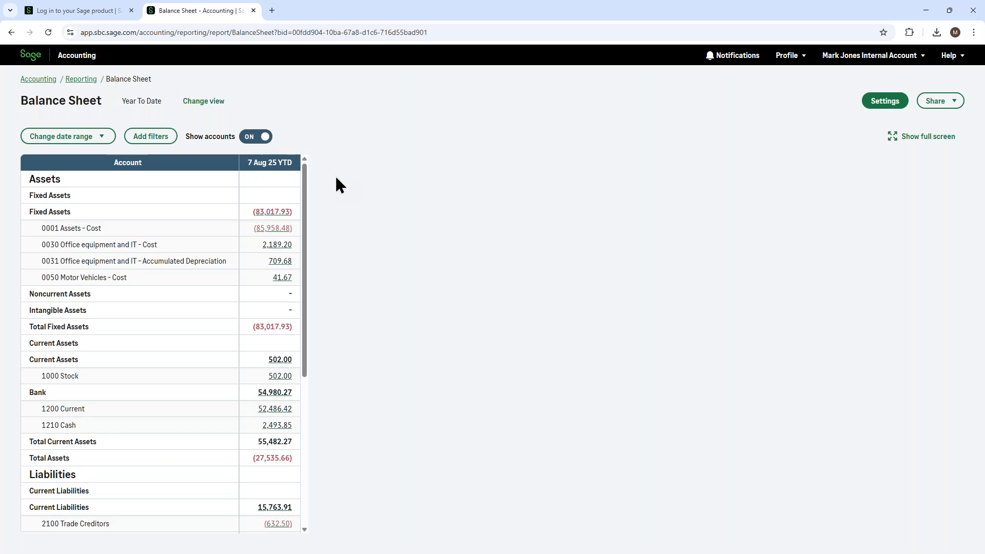
- Look through the Sage views and custom views available for the Balance Sheet, and close the view selection
click(192, 102)
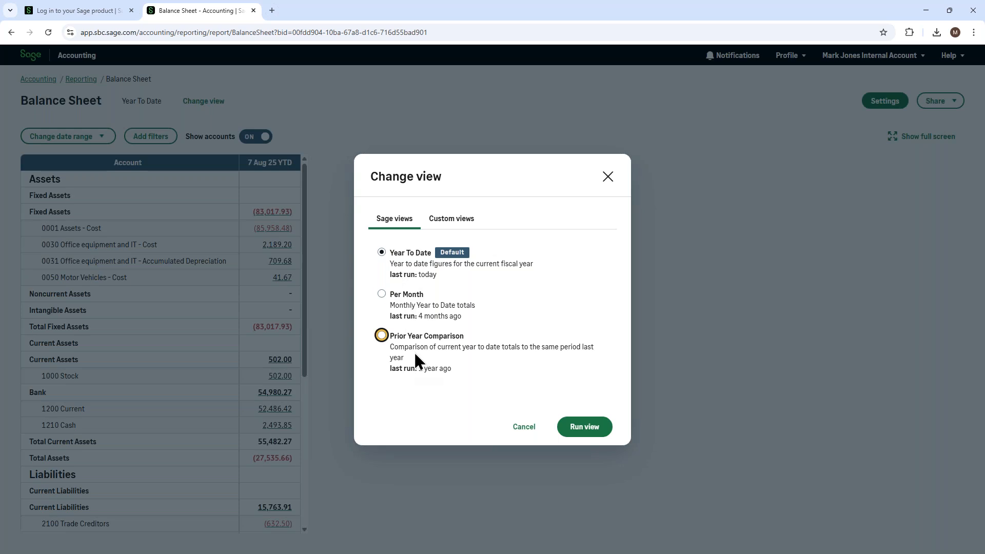
click(460, 220)
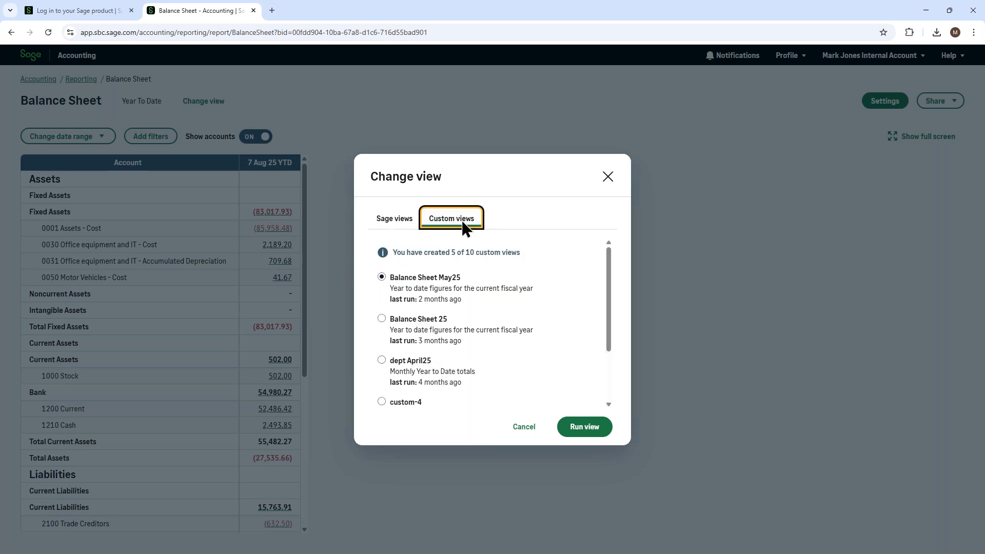
click(608, 177)
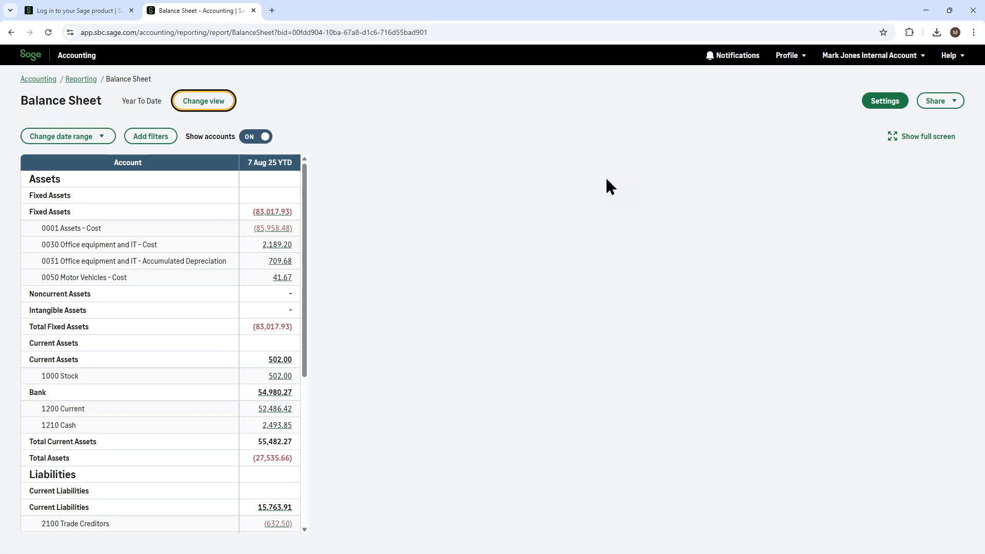
- Look through the preset, custom and as-at date range choices for the Balance Sheet, keeping Year to date
click(84, 137)
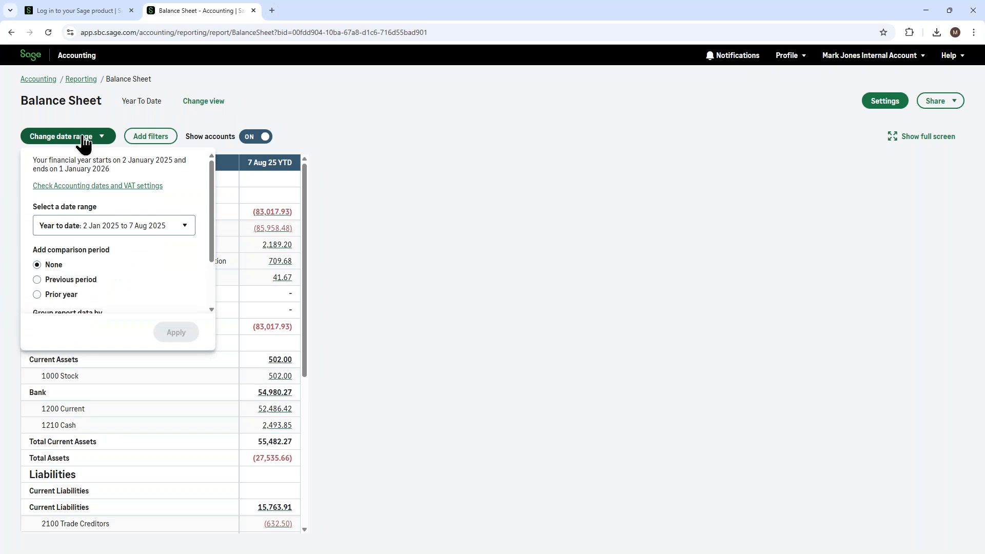
click(107, 228)
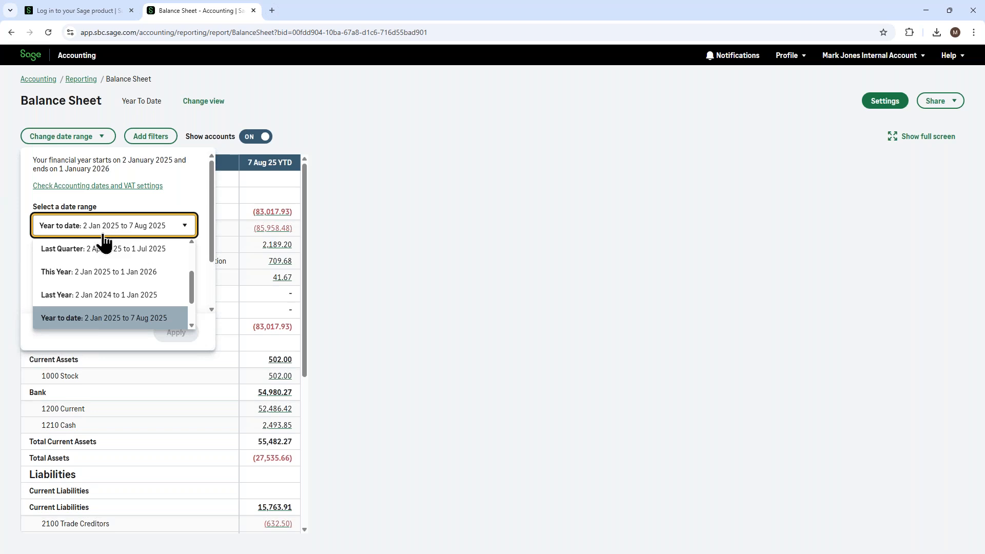
scroll(108, 251, down, 2)
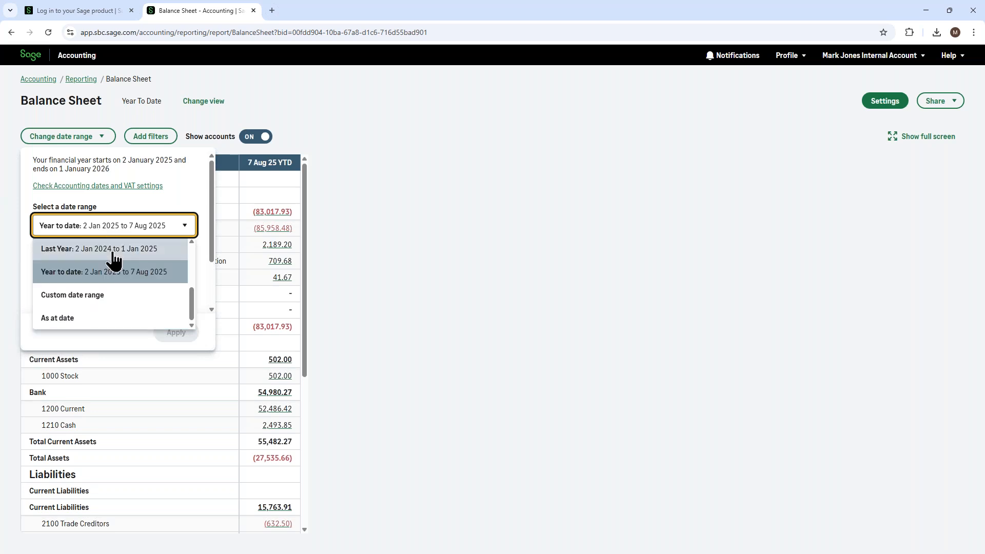
click(180, 190)
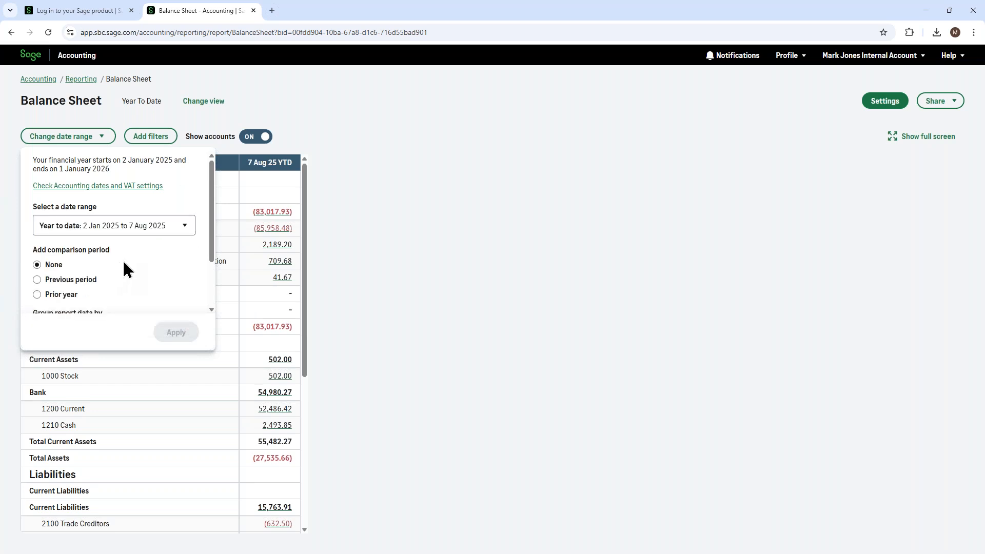
- Explore the report grouping and prior year comparison options, including variances, and dismiss the date range settings without applying them
scroll(125, 262, down, 1)
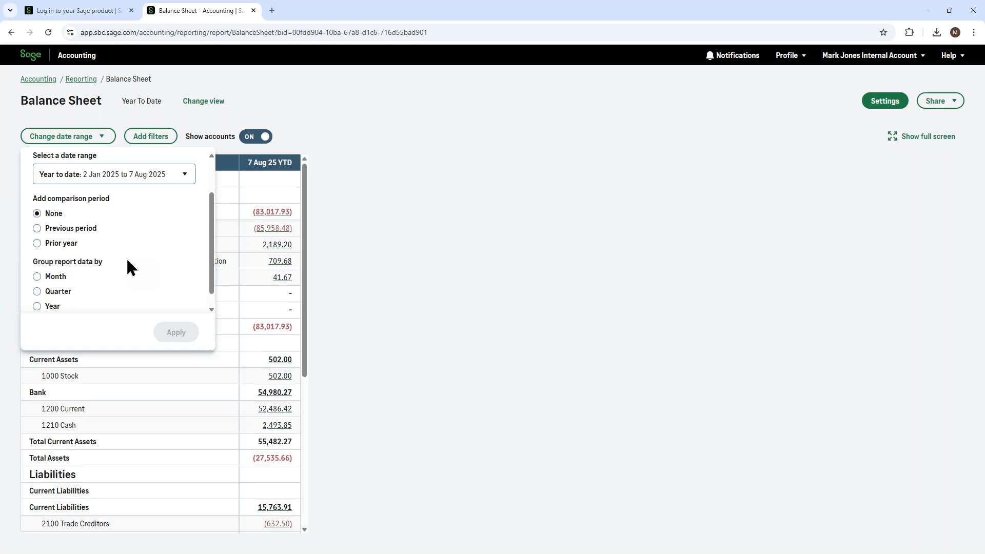
scroll(167, 261, down, 1)
click(37, 261)
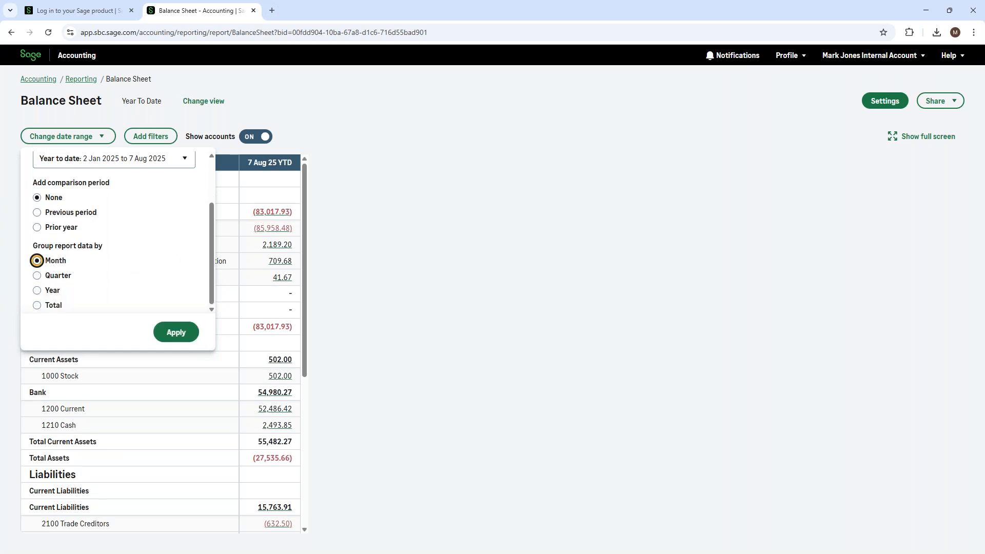
click(37, 305)
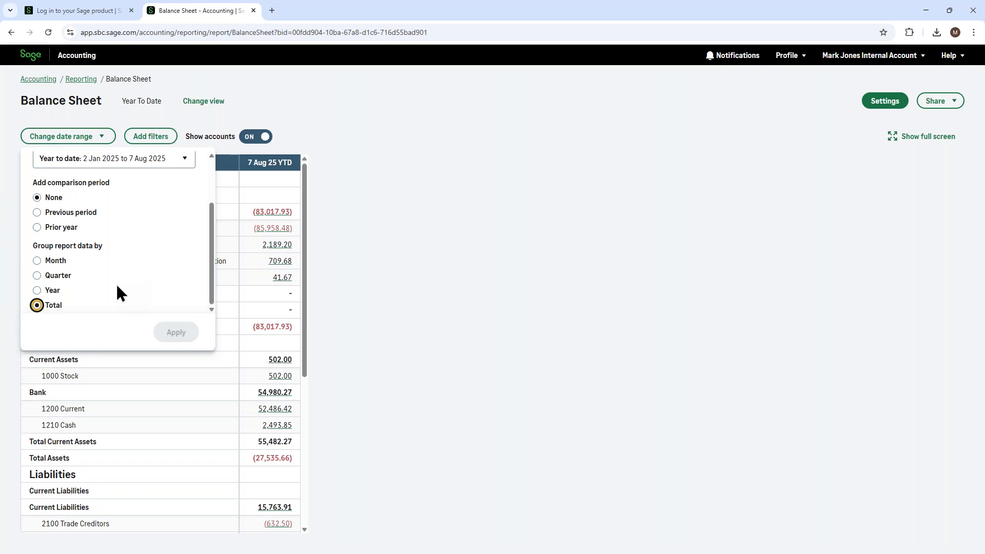
click(37, 212)
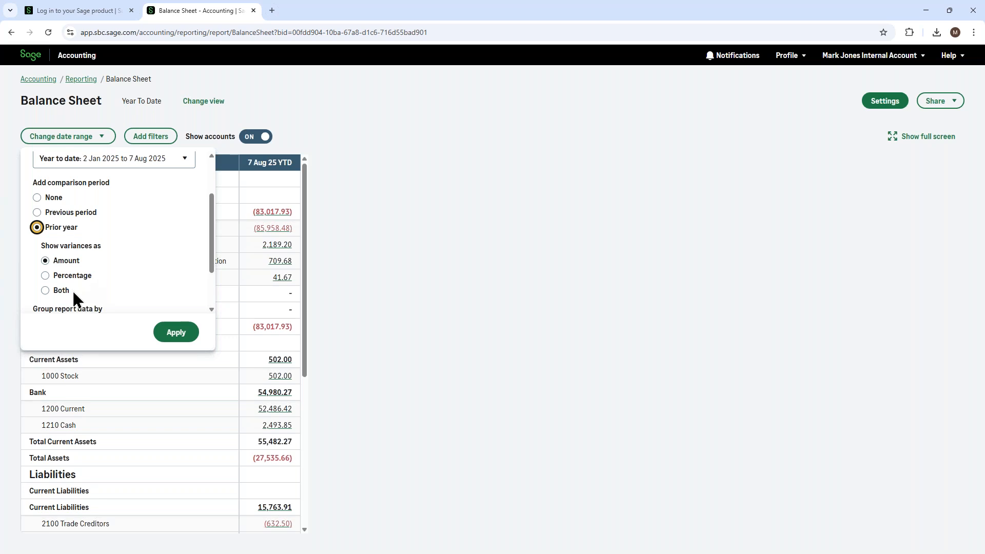
click(485, 252)
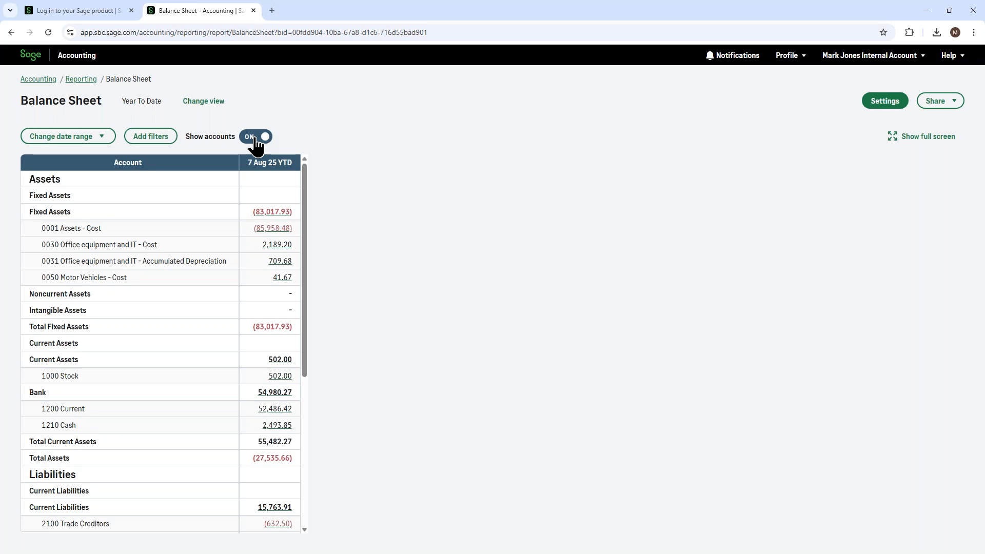
- Hide and restore the individual accounts on the Balance Sheet, and view the report in full screen before exiting that mode
click(256, 138)
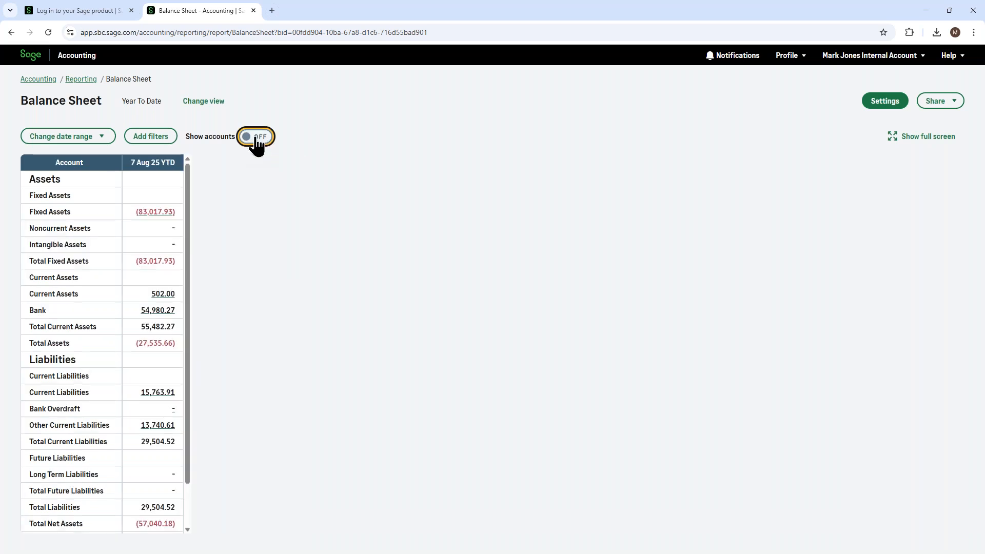
click(256, 138)
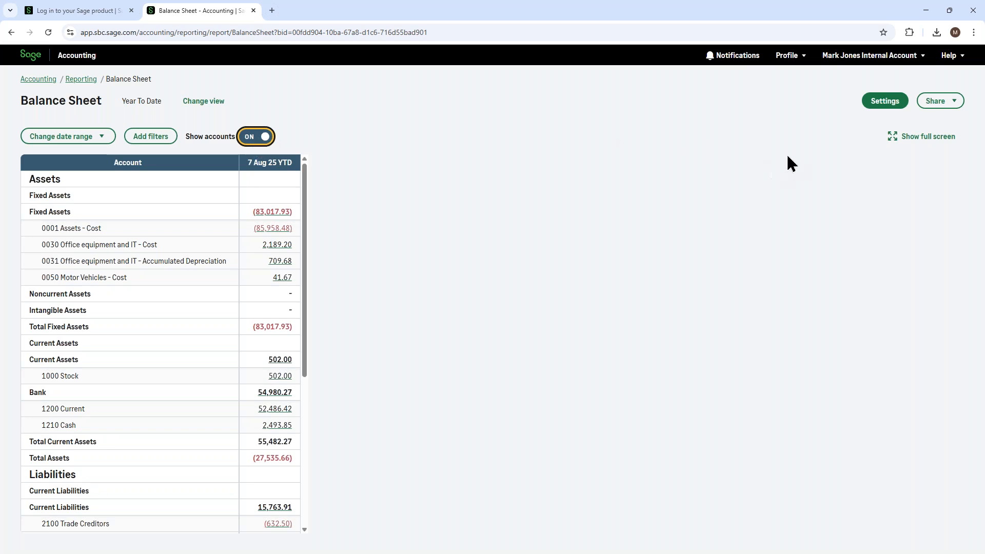
click(893, 139)
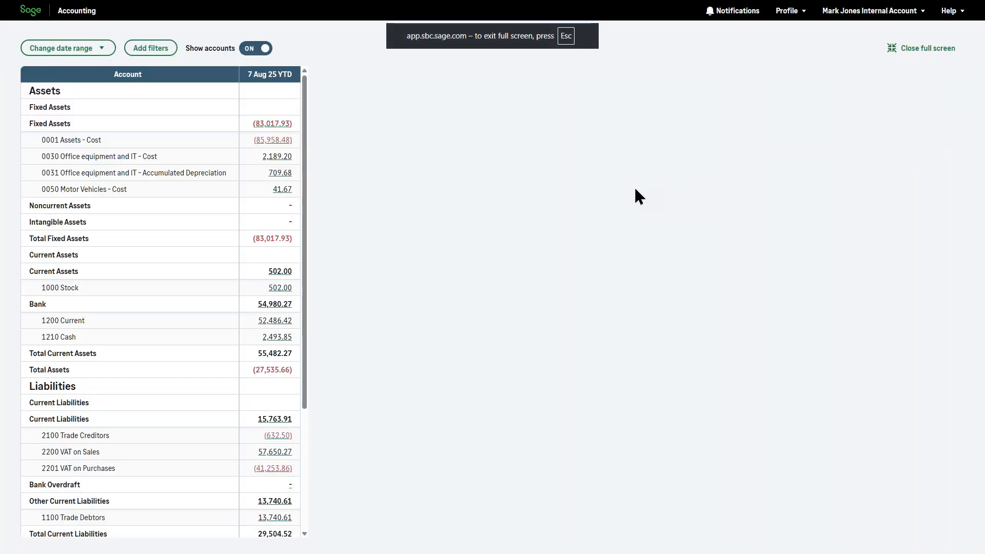
mouse_move(451, 8)
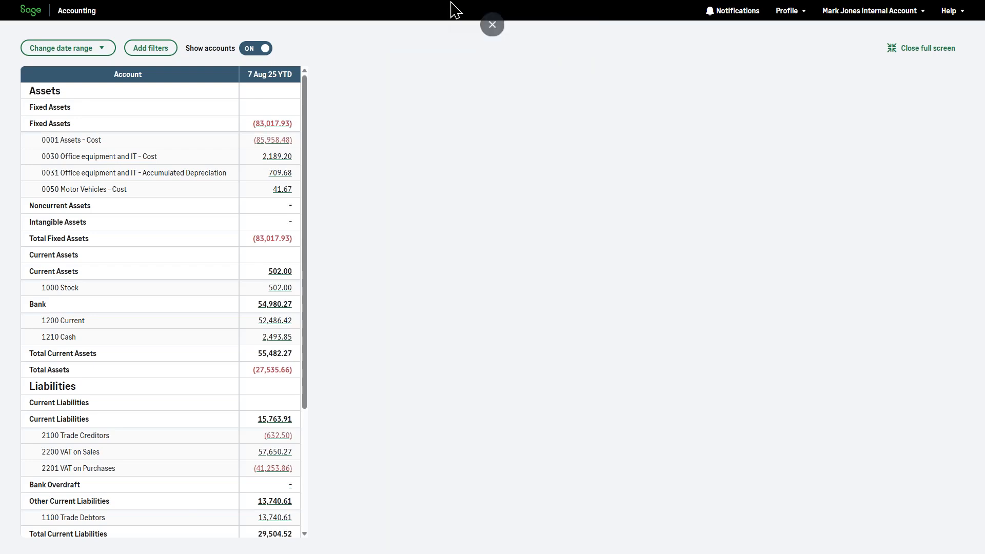
click(494, 36)
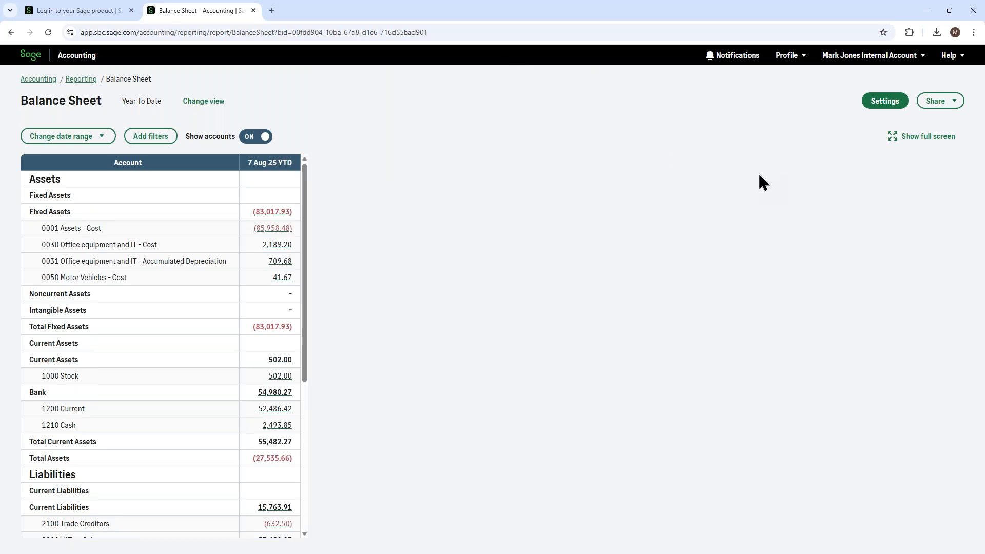
- View the analysis type filters available for the Balance Sheet, and close the filters without adding any
click(155, 138)
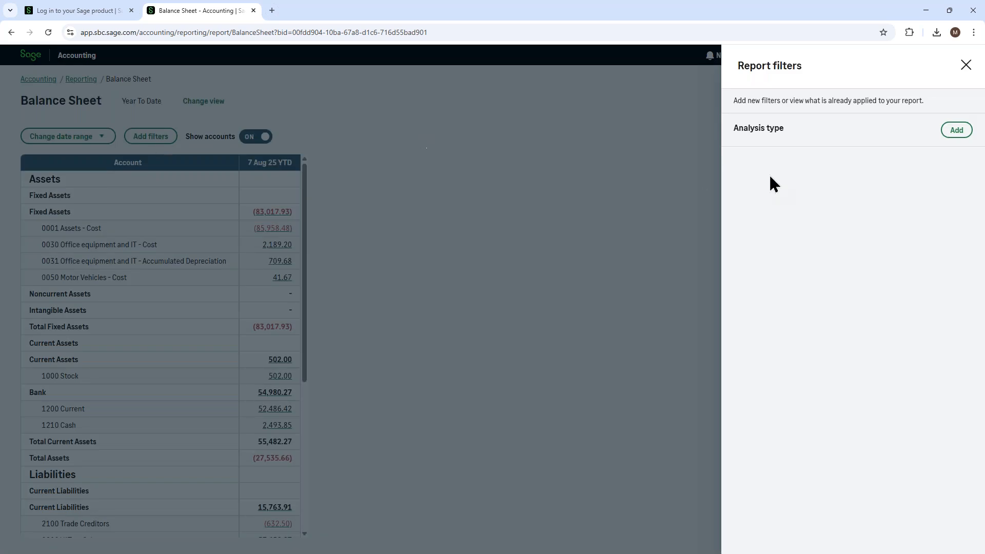
click(956, 131)
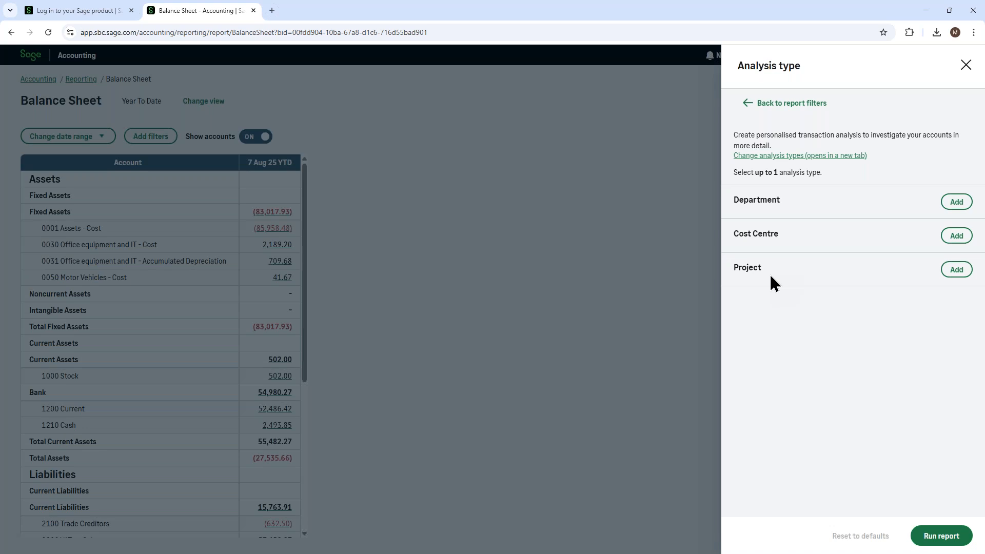
click(966, 66)
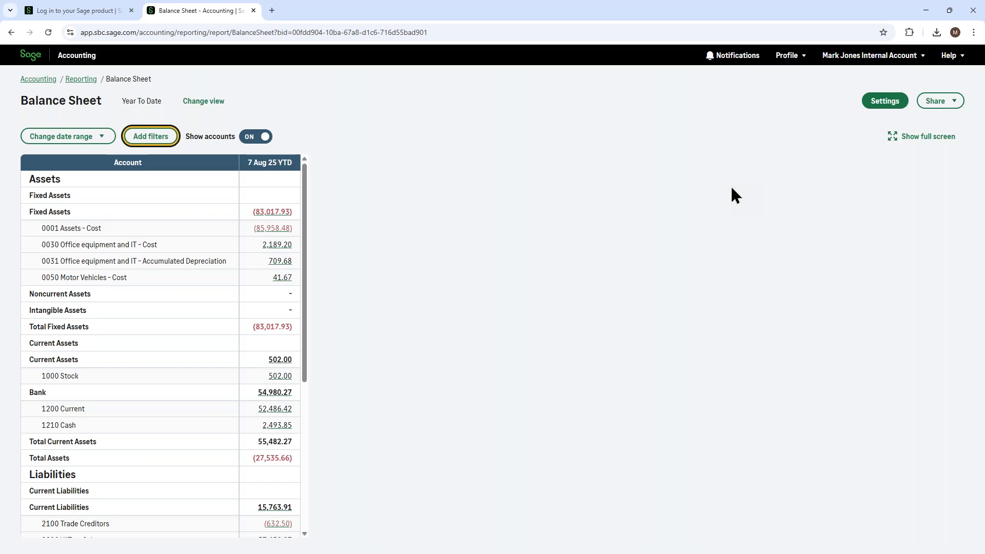
- Review the file types offered for exporting the Balance Sheet, choosing Excel, and close the export options without exporting
click(947, 103)
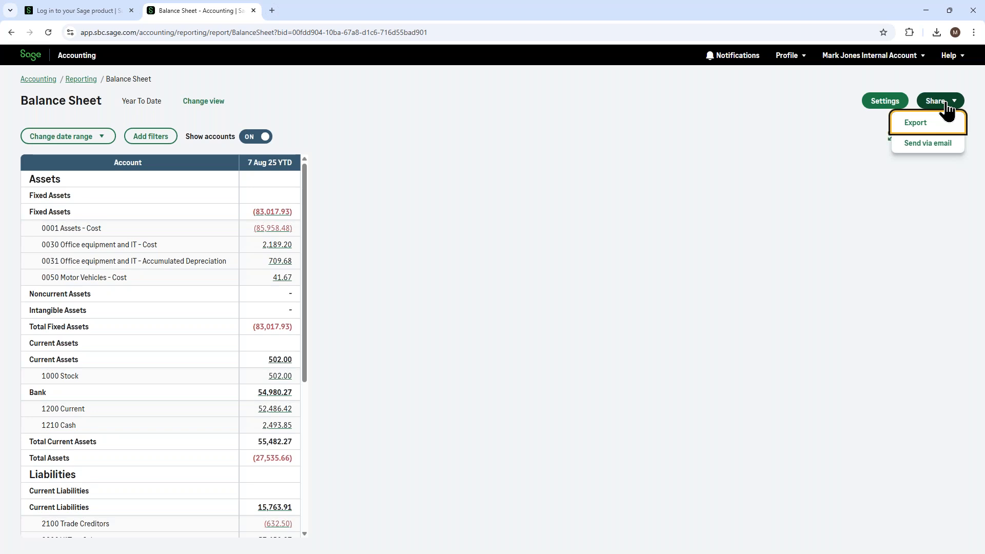
click(948, 135)
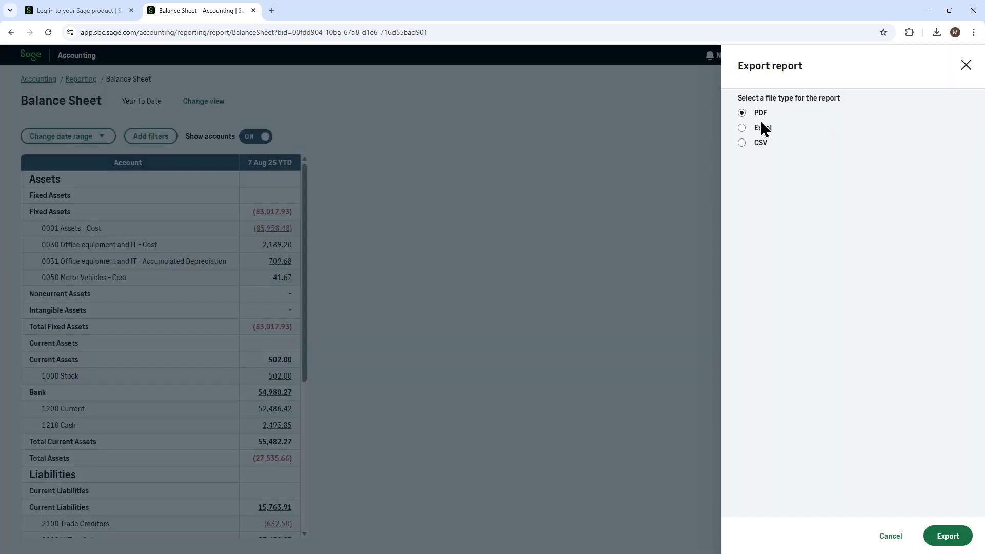
click(966, 65)
mouse_move(959, 60)
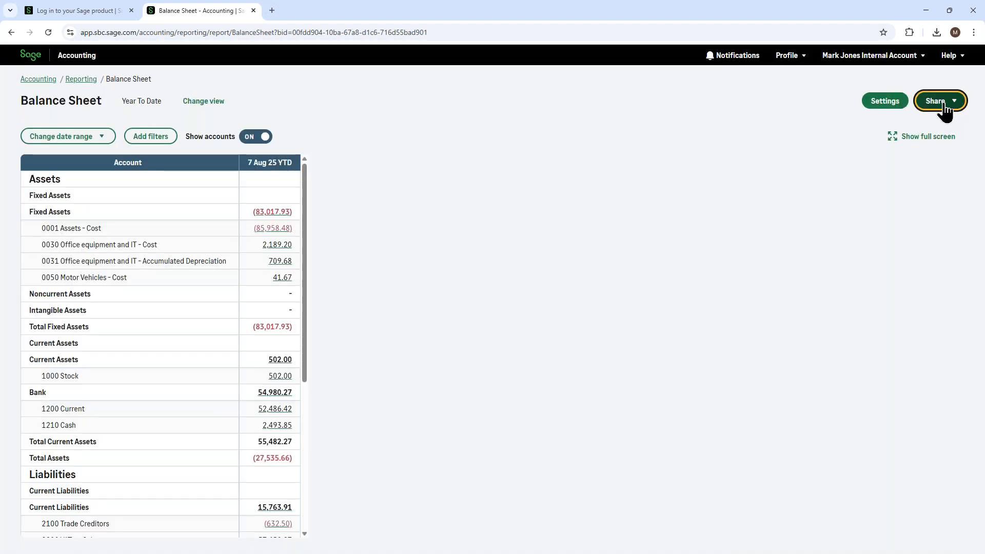
click(943, 111)
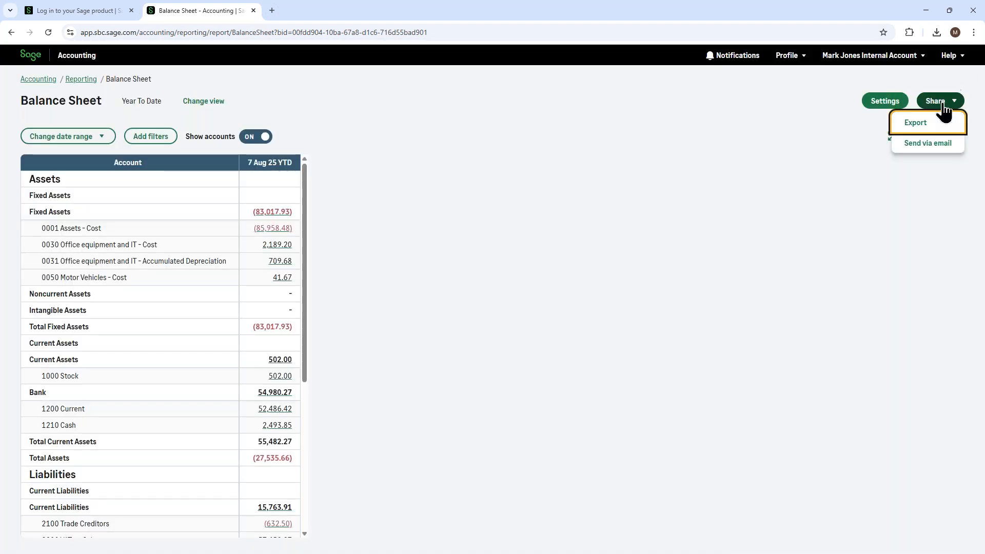
click(920, 128)
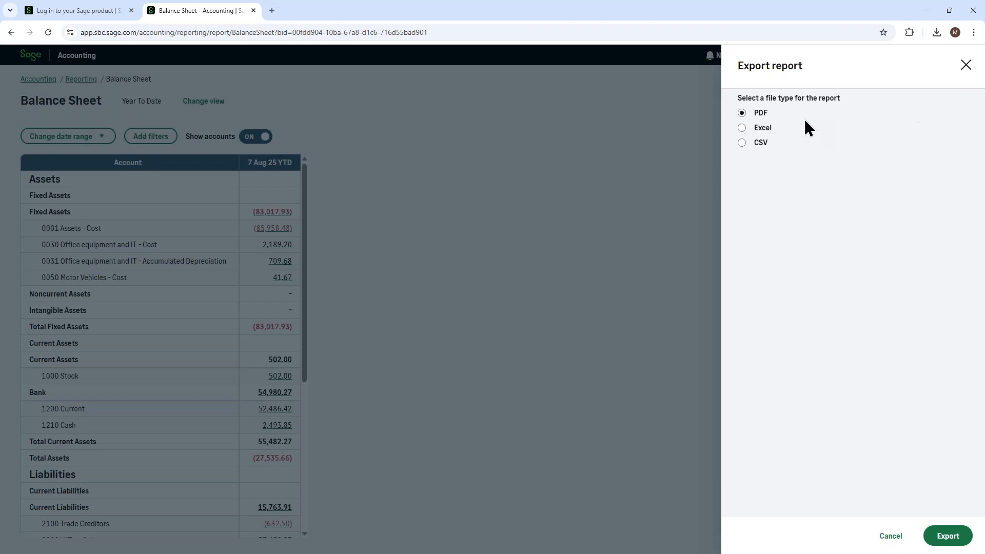
click(744, 129)
click(966, 65)
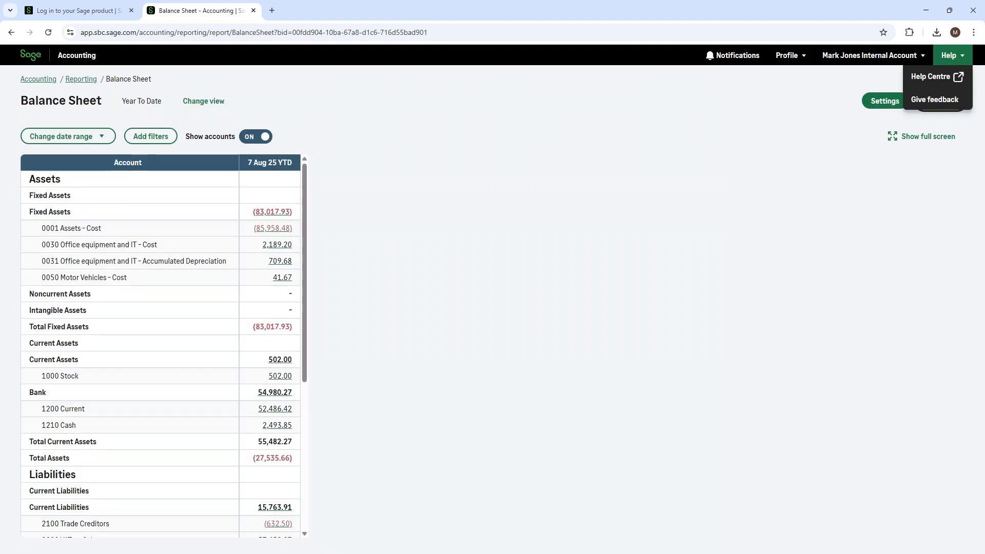
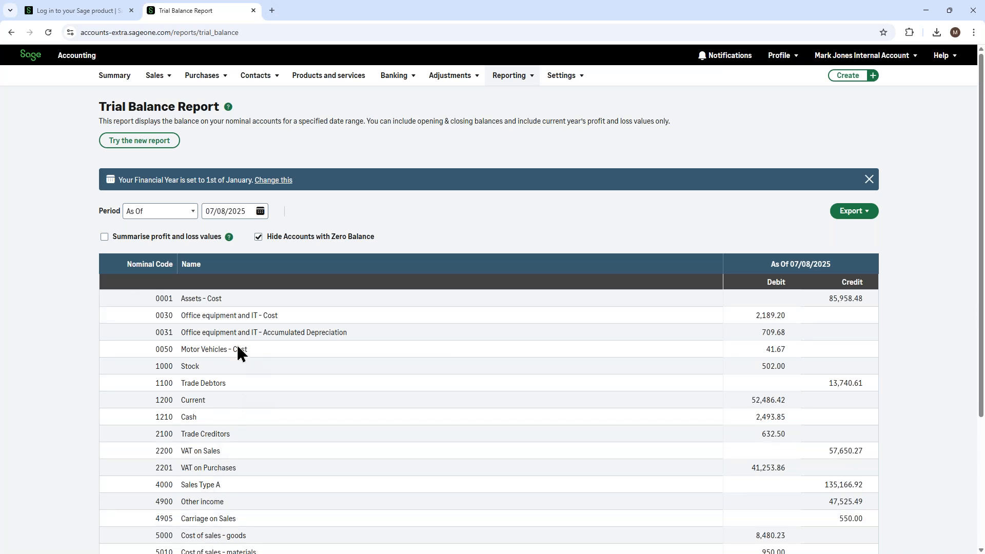
- Look over the standard Trial Balance report and switch to its new version
scroll(235, 315, down, 1)
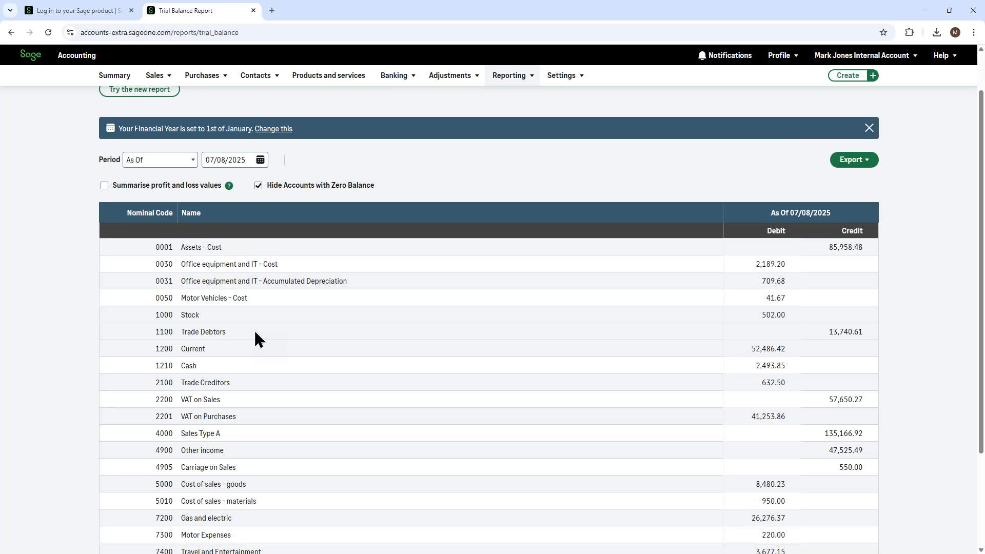
scroll(253, 328, up, 1)
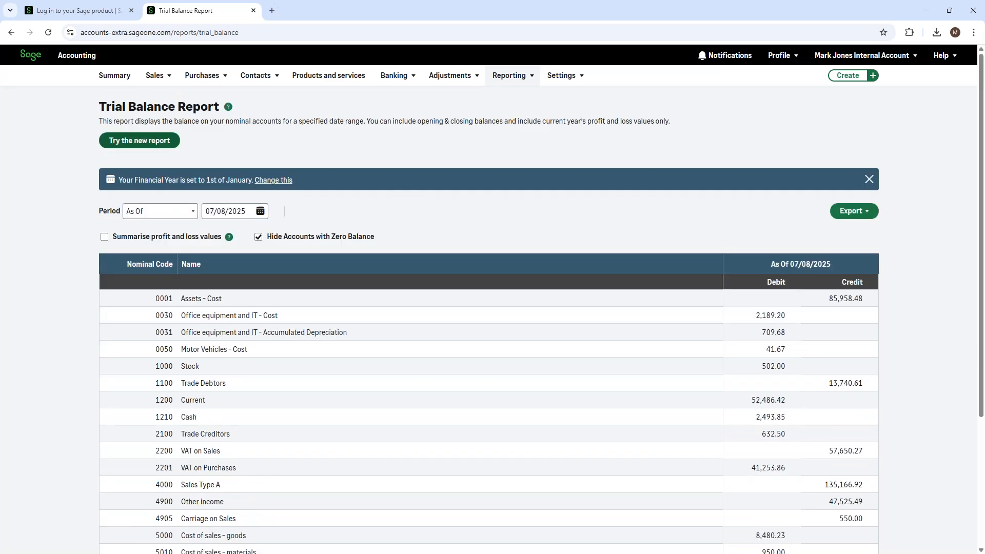
click(134, 142)
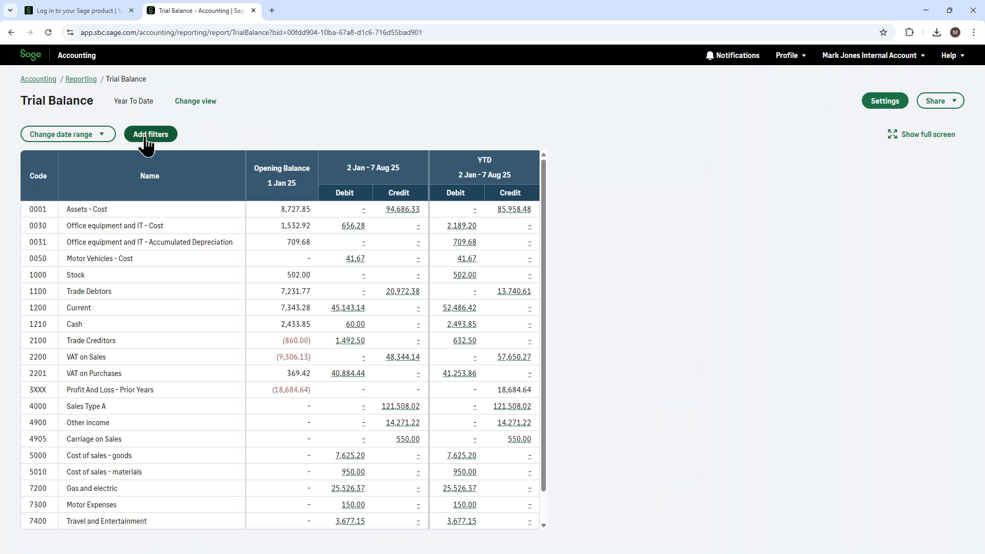
- Review the Sage views offered for the Trial Balance and close the choices without running another view
click(62, 134)
click(194, 103)
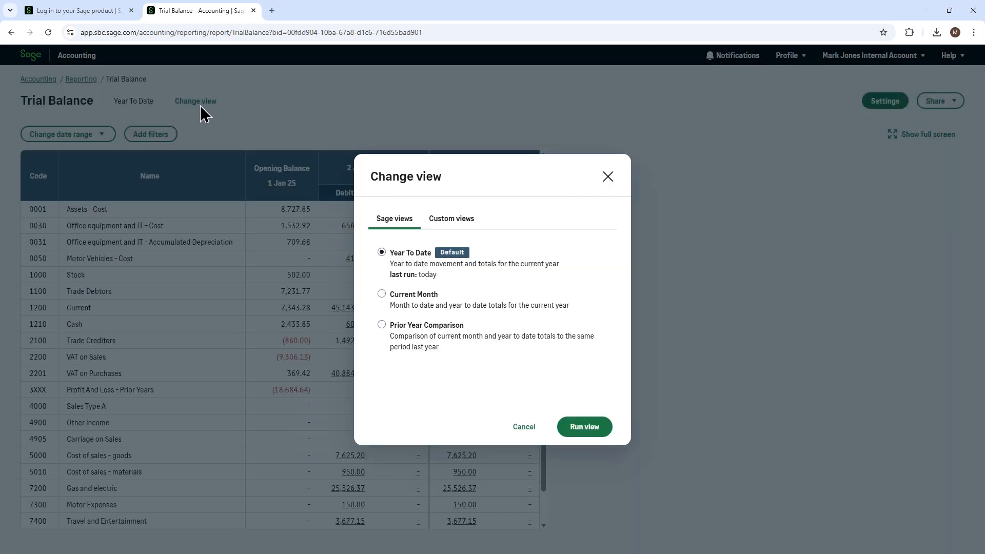
click(402, 260)
click(608, 179)
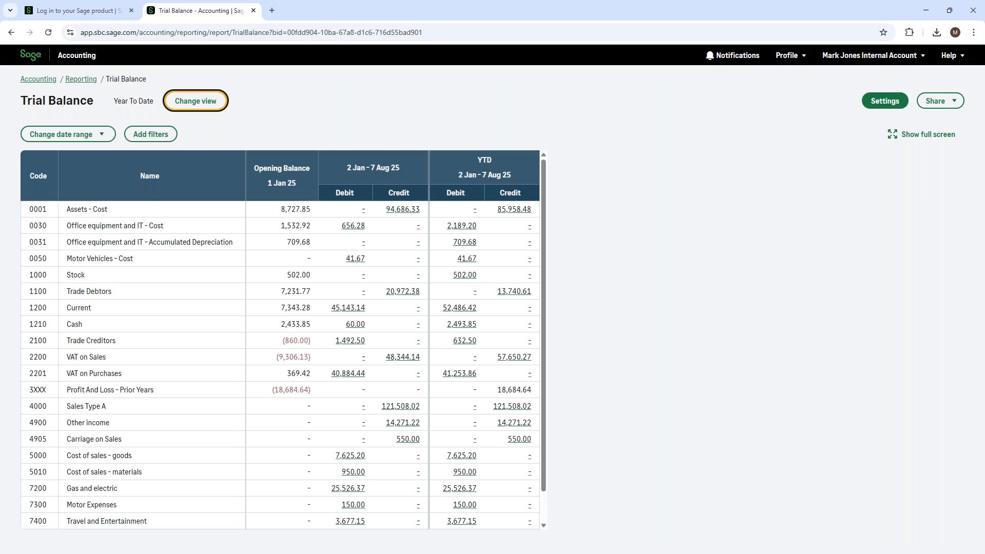
- View the Trial Balance's analysis type filters without adding any, and view its date range and comparison options
click(160, 137)
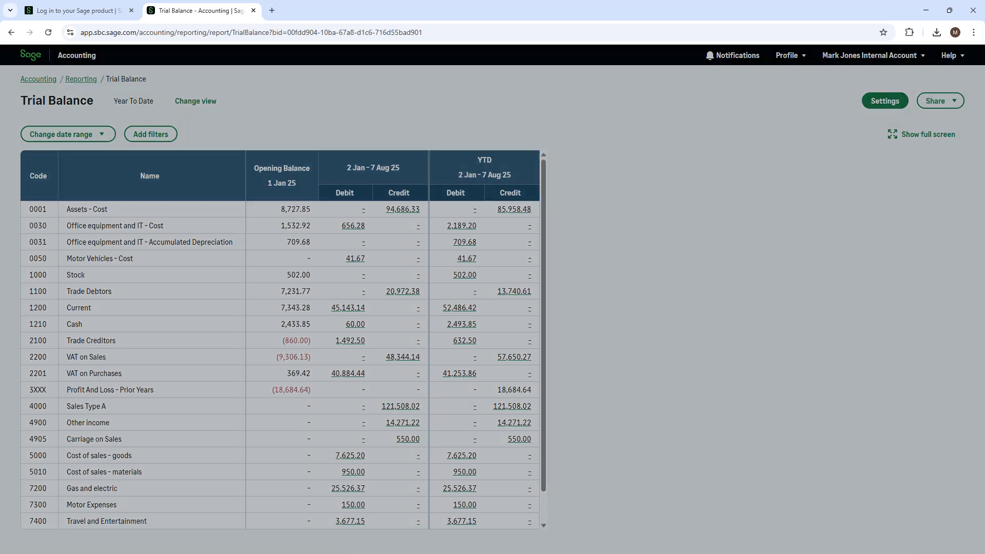
click(949, 134)
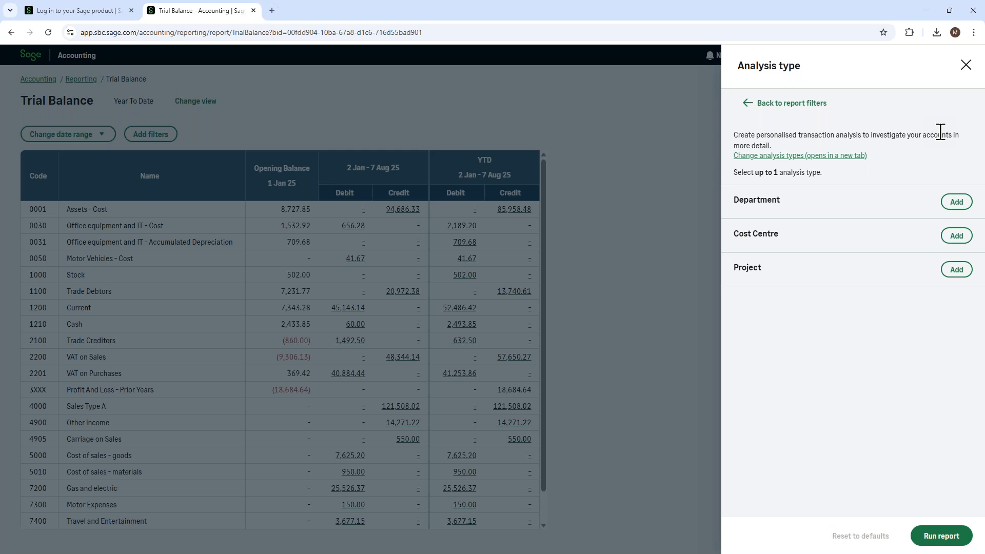
click(966, 67)
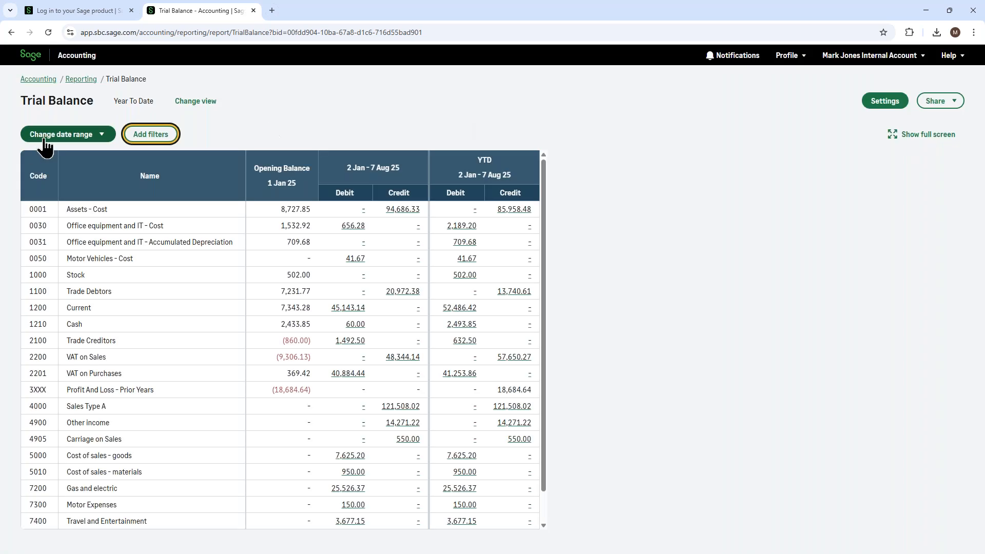
click(51, 136)
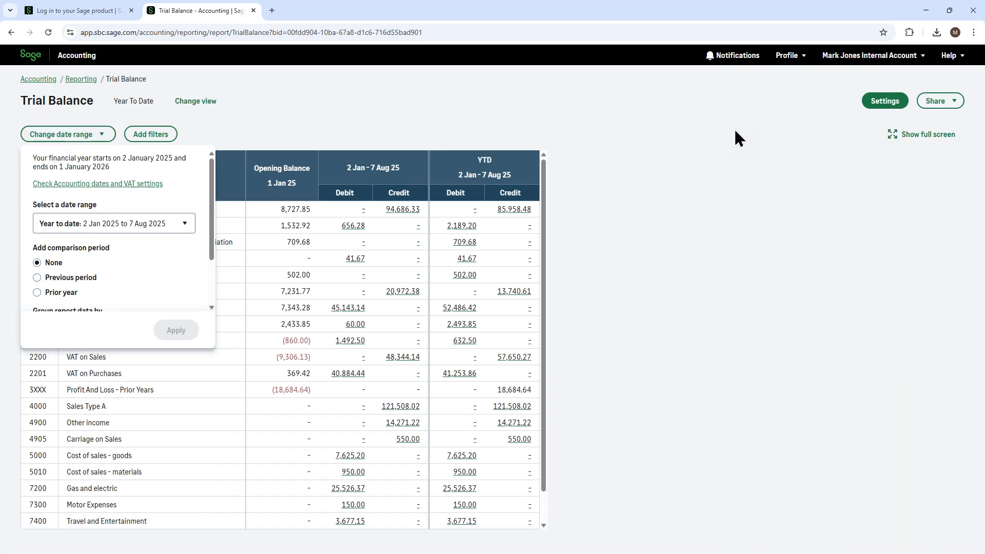
- Review the Trial Balance's report settings and its sharing options, and dismiss both without making changes
click(877, 106)
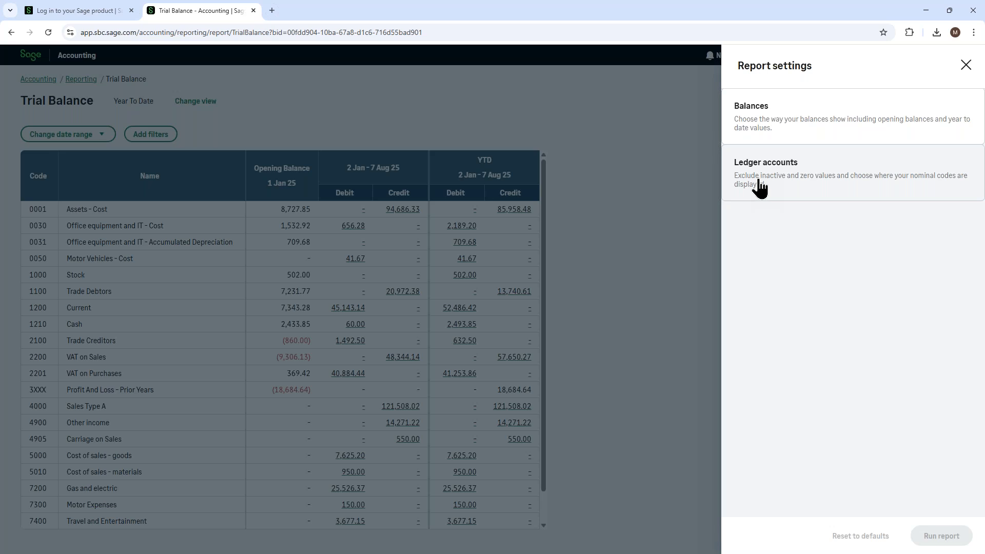
click(965, 66)
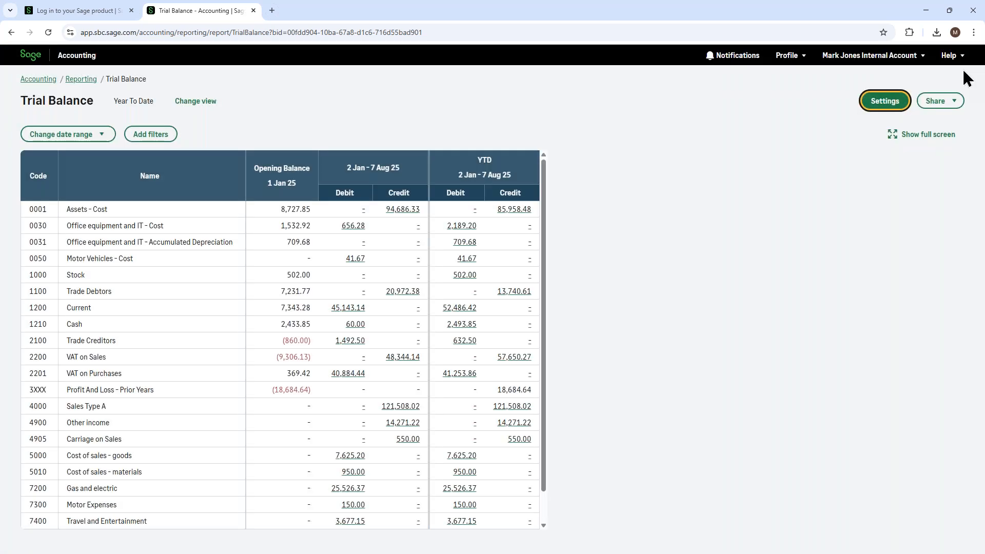
click(933, 105)
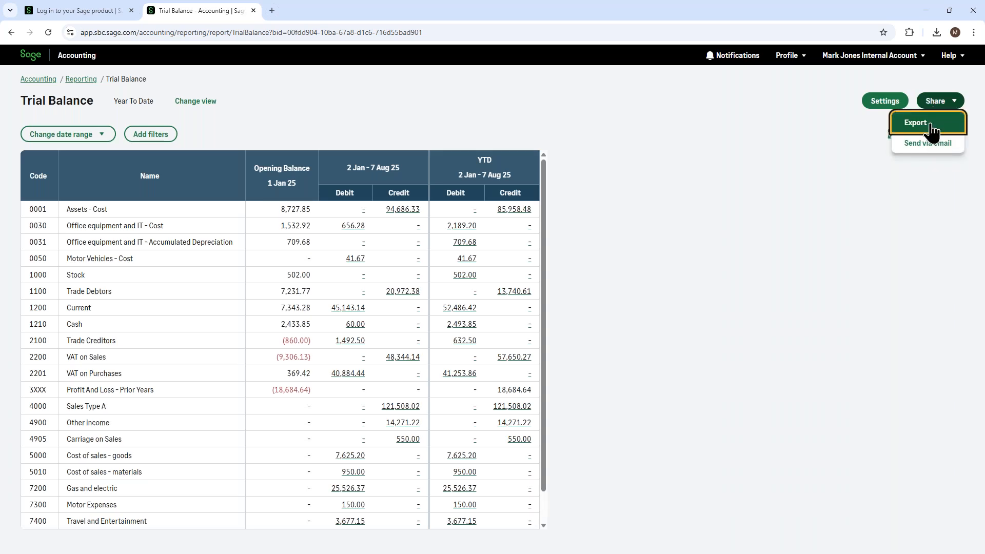
click(663, 130)
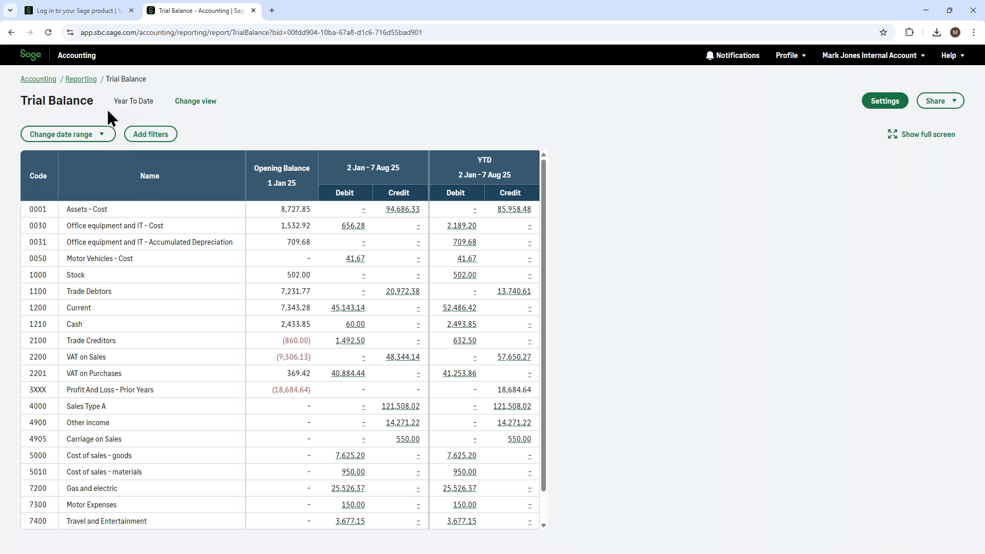
- Leave the Trial Balance through the list of reports, open the business Summary and look over its sales overview
click(81, 79)
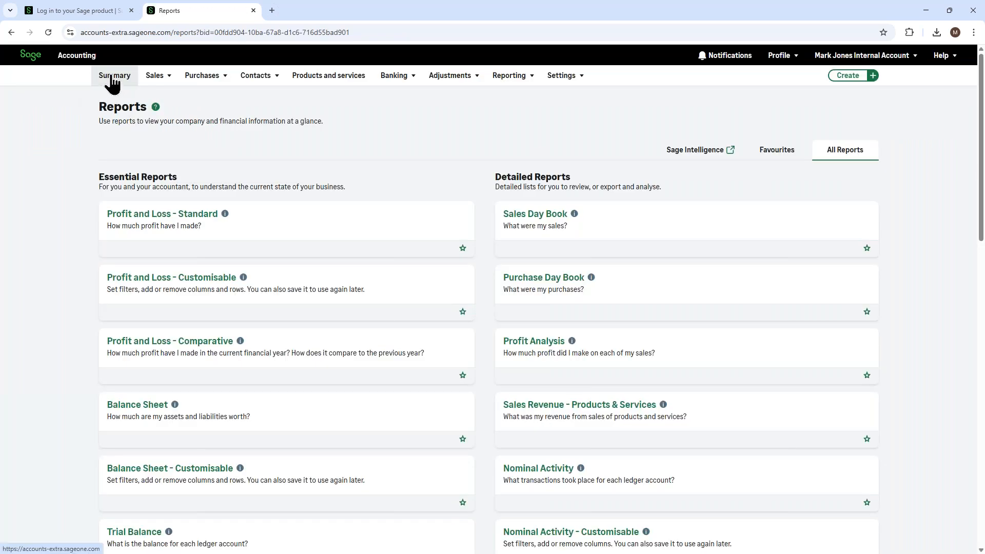
click(111, 82)
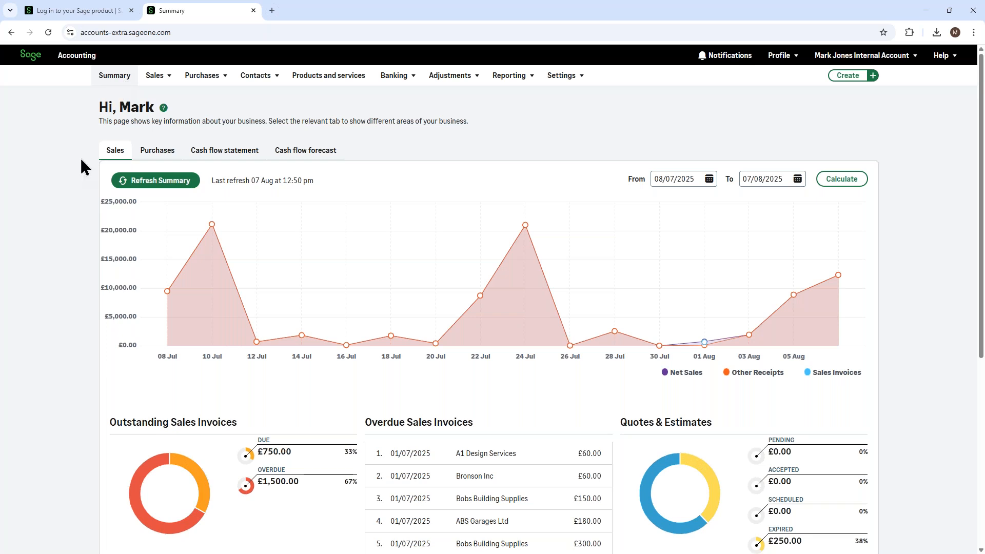
scroll(38, 164, down, 1)
scroll(38, 164, up, 1)
mouse_move(523, 72)
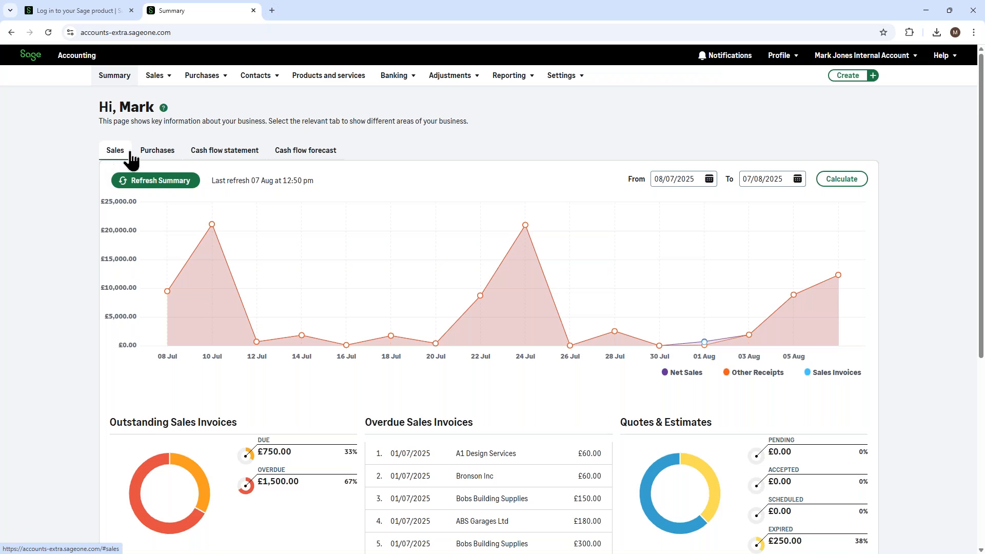
- View the Summary's purchases overview and cash flow statement, ending on the cash flow forecast
click(153, 160)
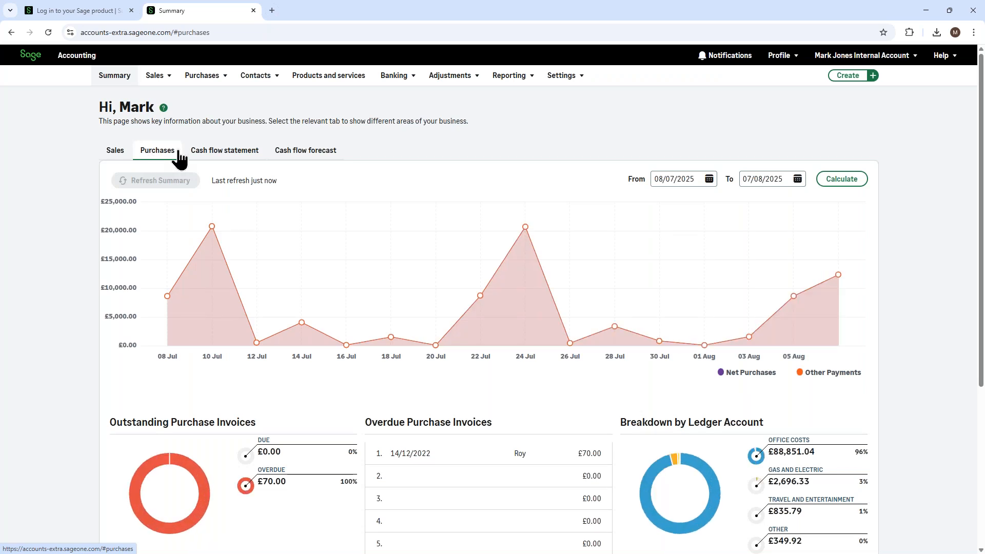
click(216, 154)
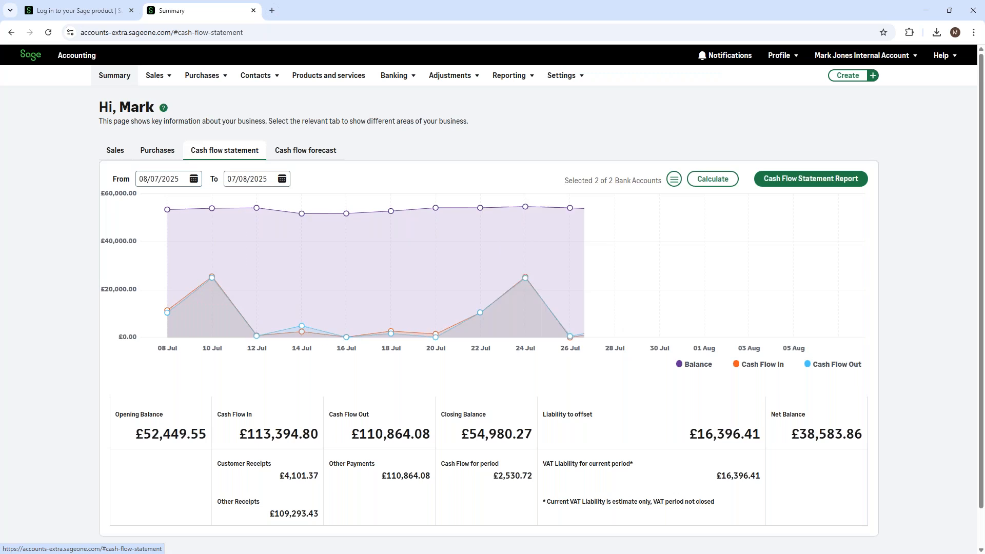
click(312, 153)
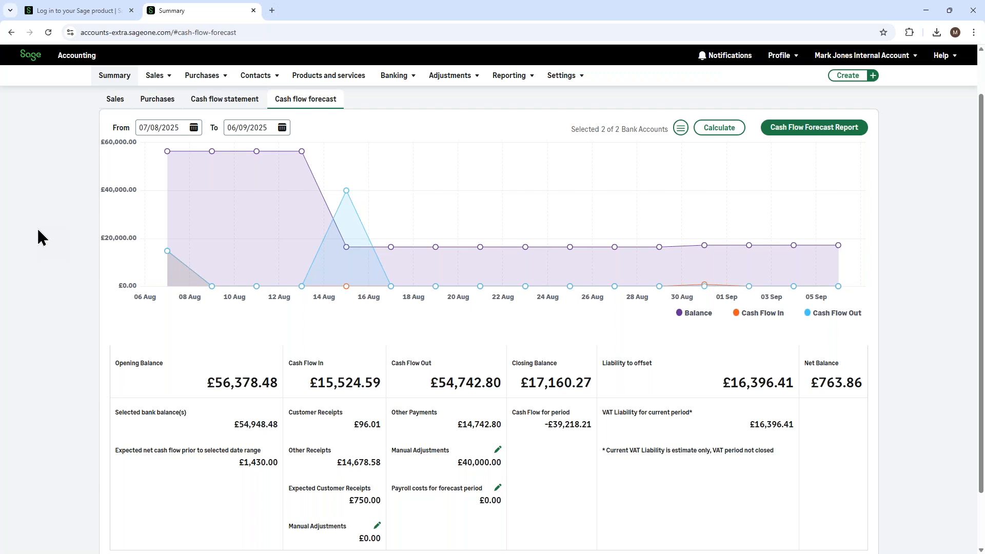
- Review the forecast's outgoing manual adjustments, save them without changes, and examine the forecast chart's balance and cash flow
scroll(38, 230, down, 1)
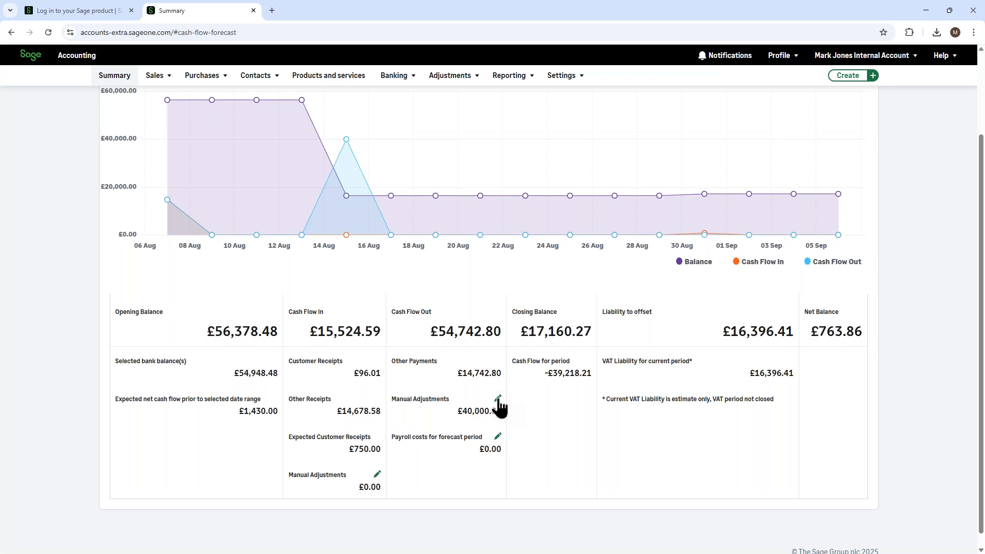
click(498, 399)
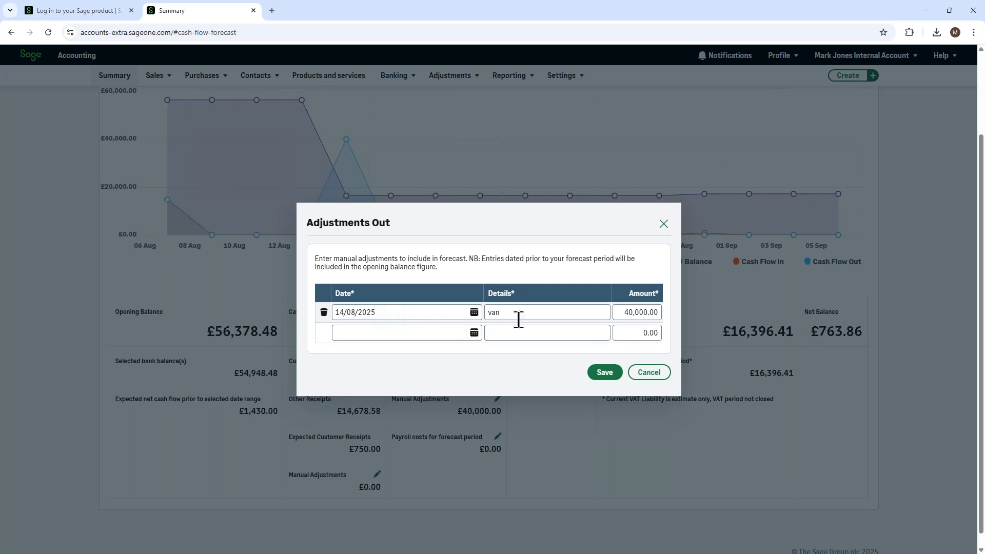
click(604, 374)
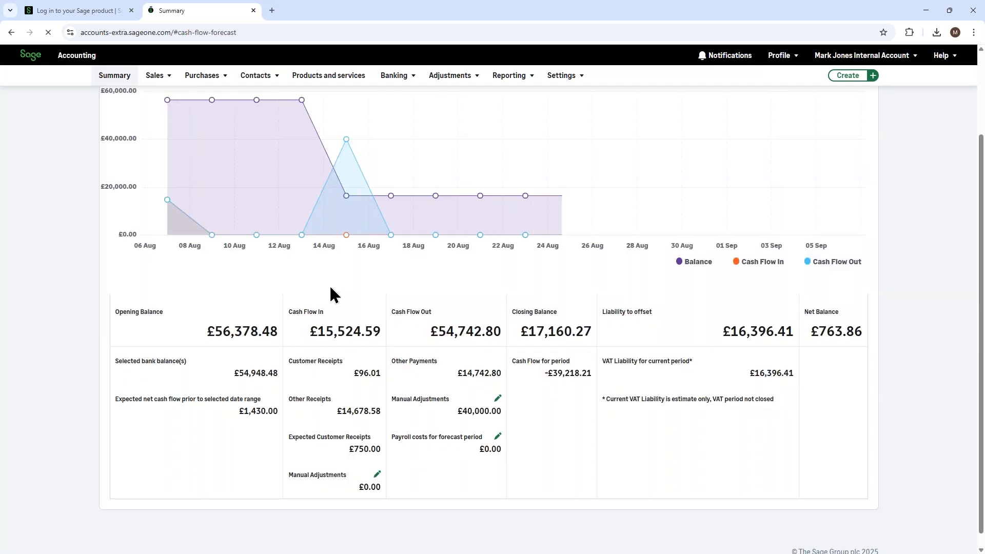
scroll(330, 284, up, 2)
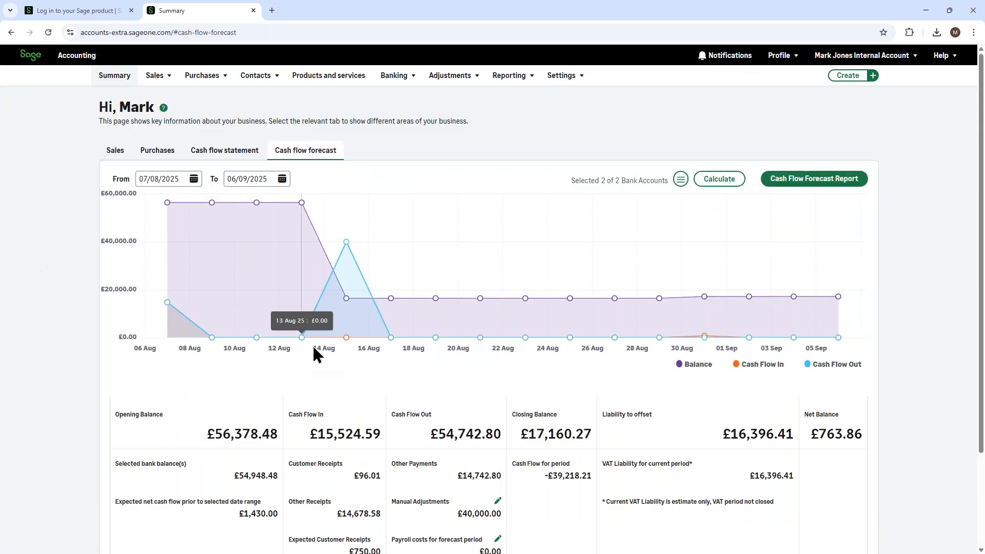
mouse_move(354, 288)
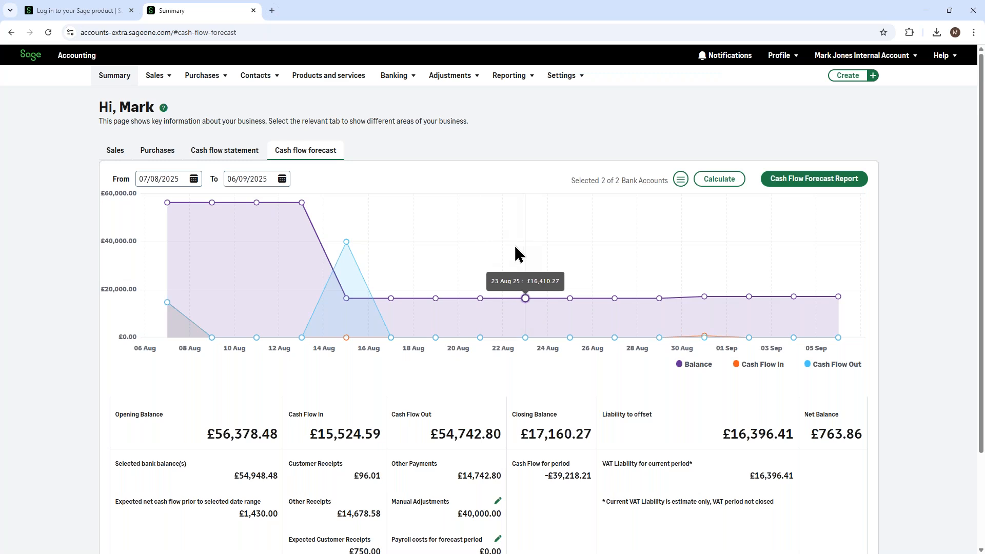
- View the entry form for the forecast period's payroll costs and close it without adding any
scroll(515, 247, down, 2)
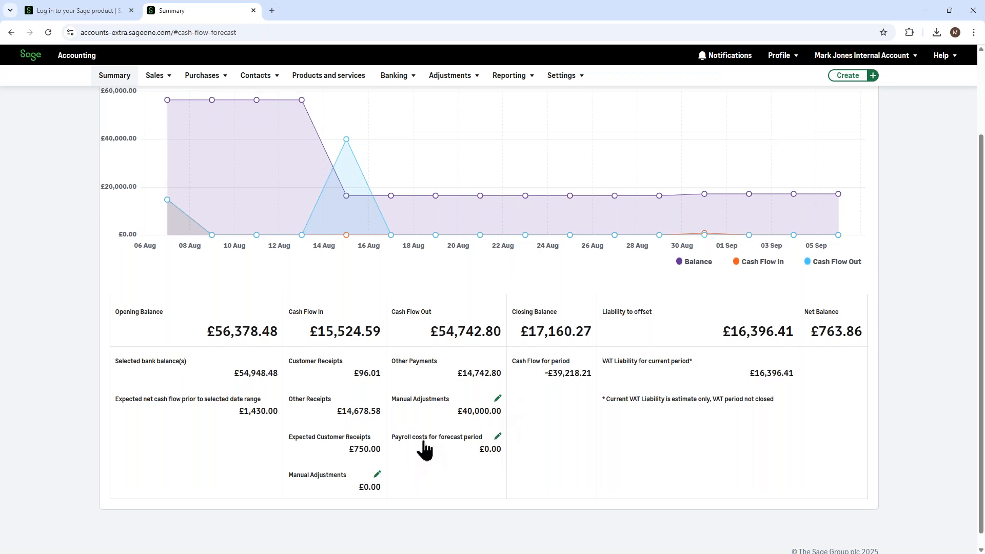
click(498, 438)
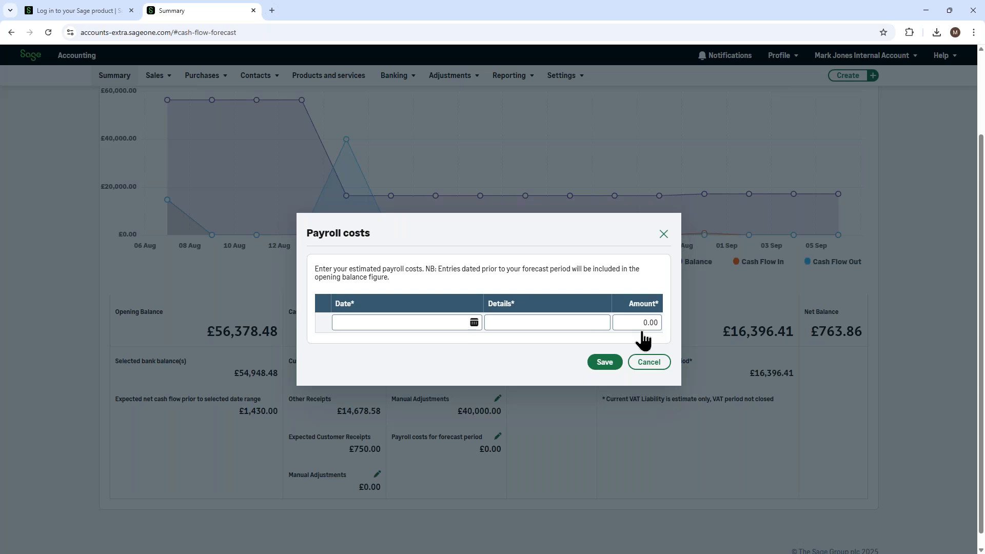
click(664, 234)
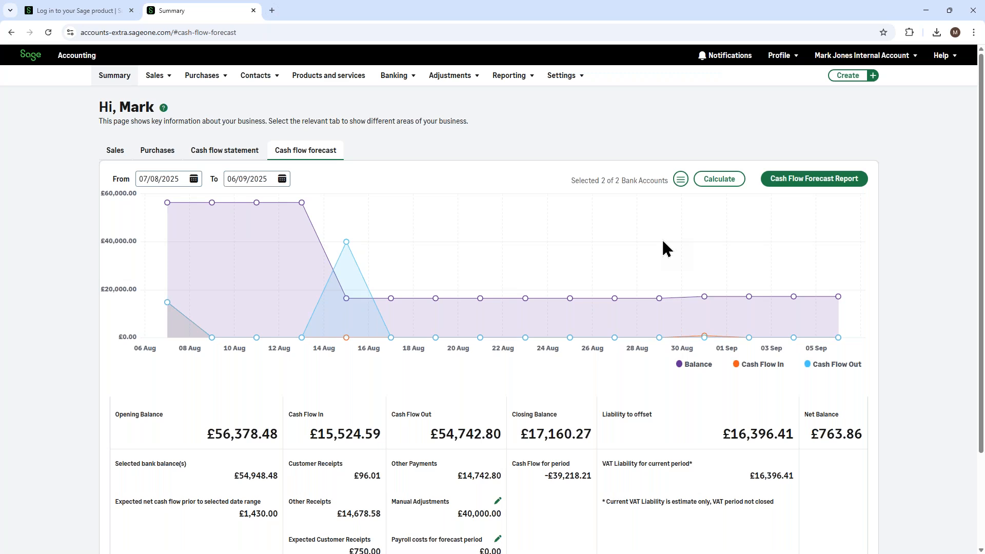
- Open the full Cash Flow Forecast Report and its detailed breakdown of prior transactions
click(792, 179)
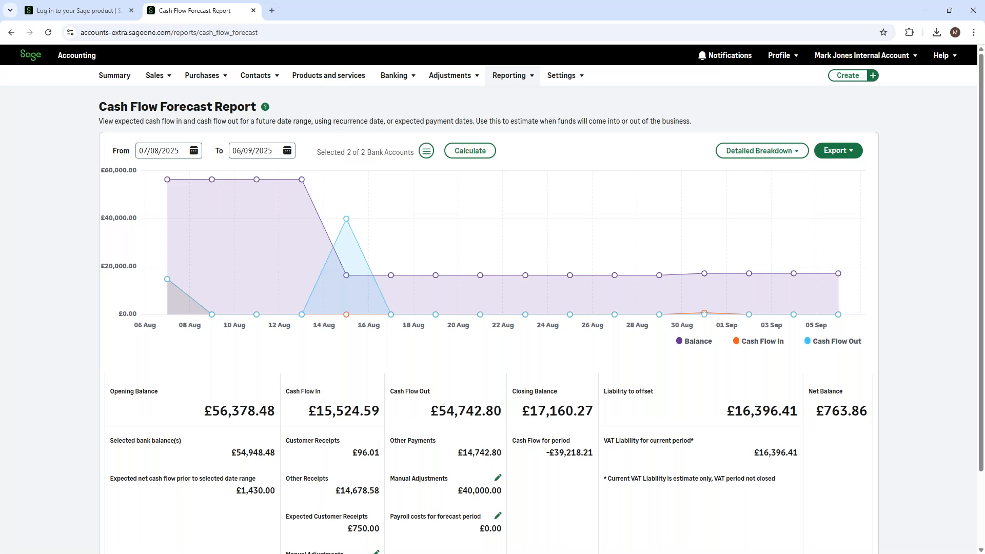
click(764, 153)
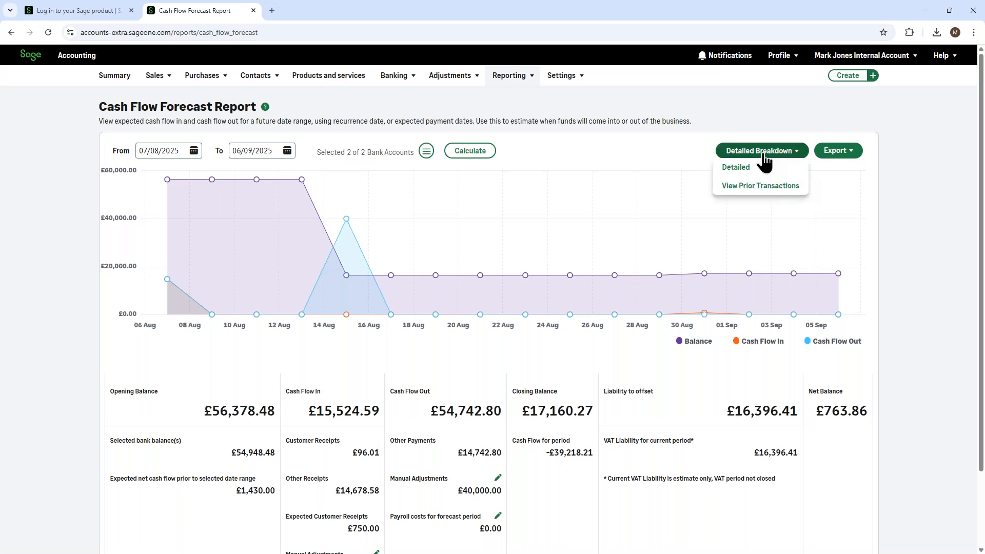
click(752, 190)
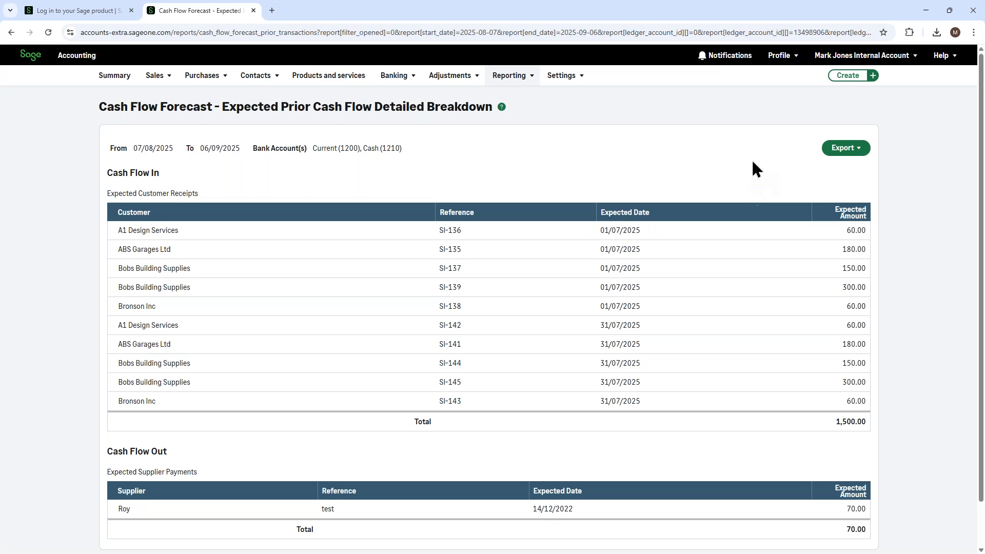
- Review the export formats for the prior cash flow breakdown, including PDF, and return to the Summary page
click(841, 149)
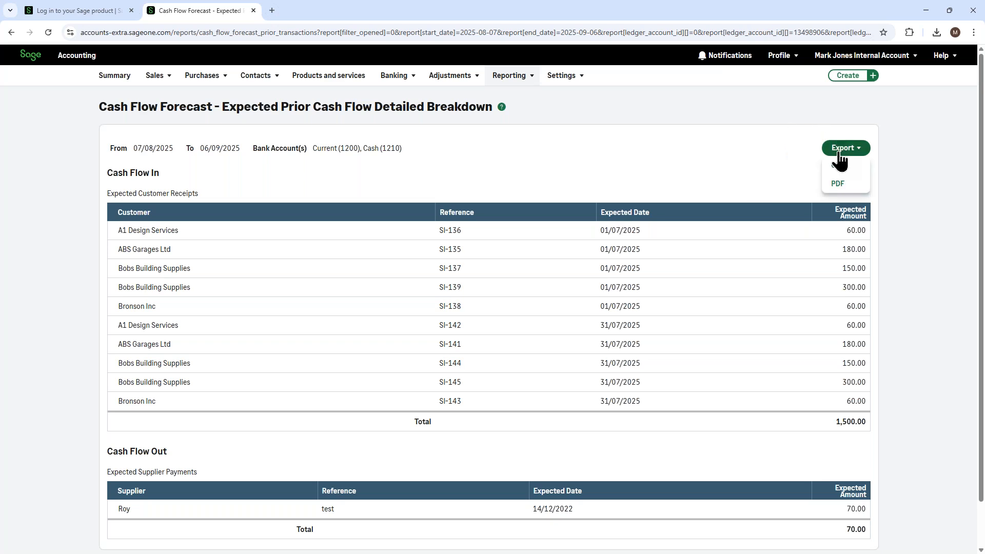
click(832, 191)
click(105, 79)
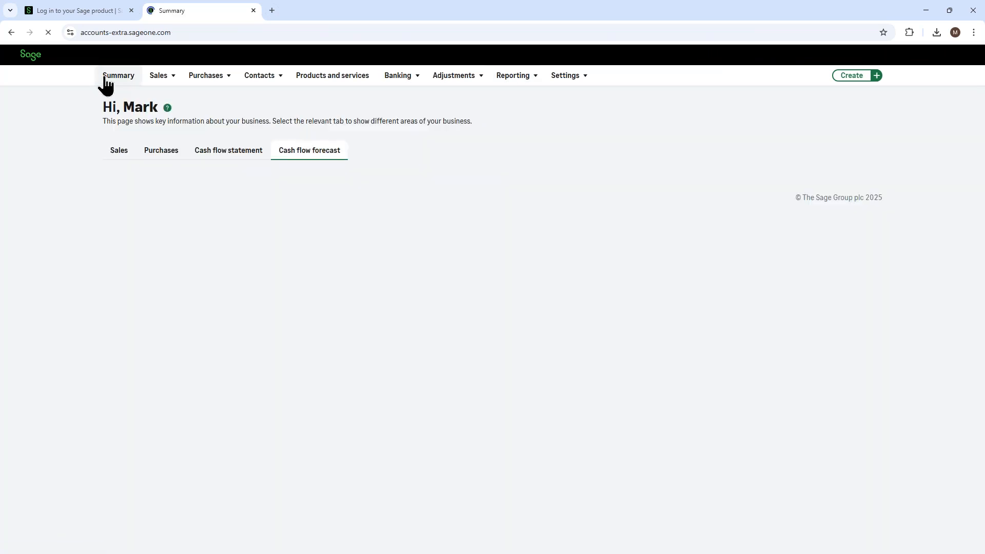